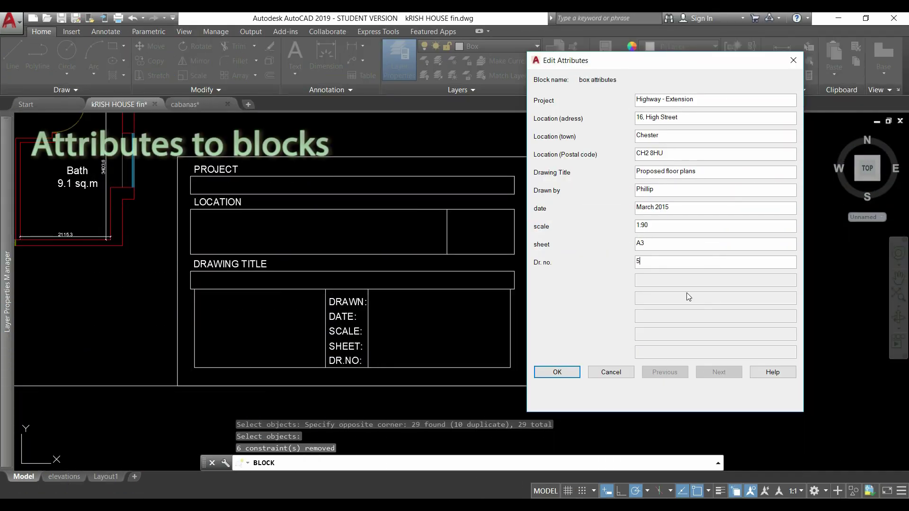
- Confirm the Highway - Extension project details in the title block's attribute form
{"action": "left_click", "coordinate": [569, 374]}
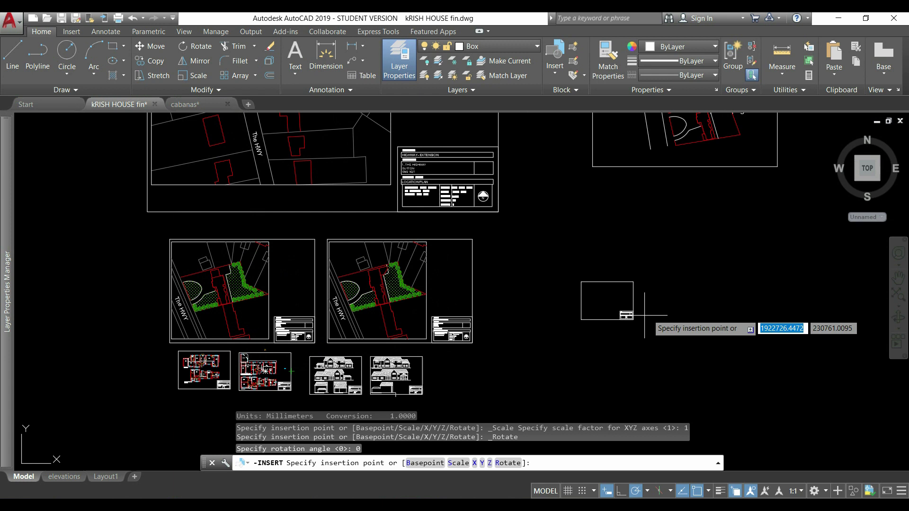
- Place the RESIDENTIAL HOUSES / SITE PLAN title block beside the site plan and confirm its details
{"action": "left_click", "coordinate": [689, 284]}
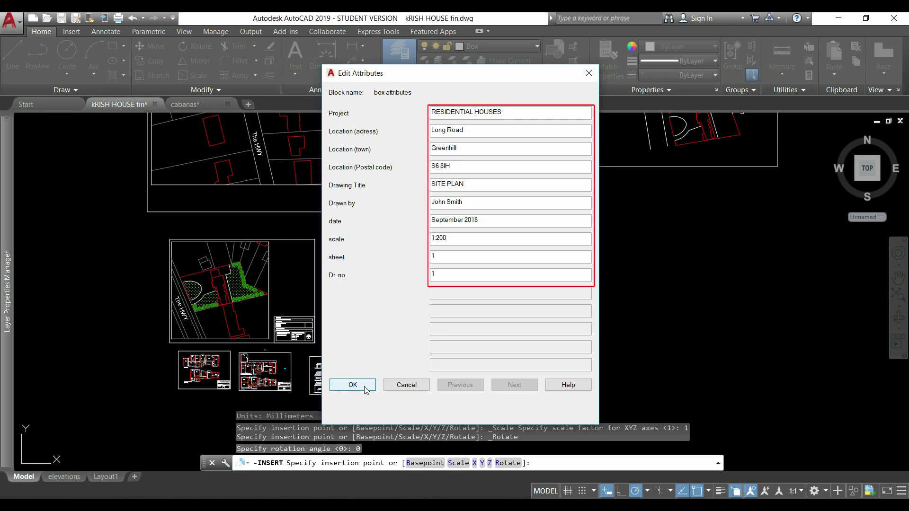
{"action": "left_click", "coordinate": [352, 385]}
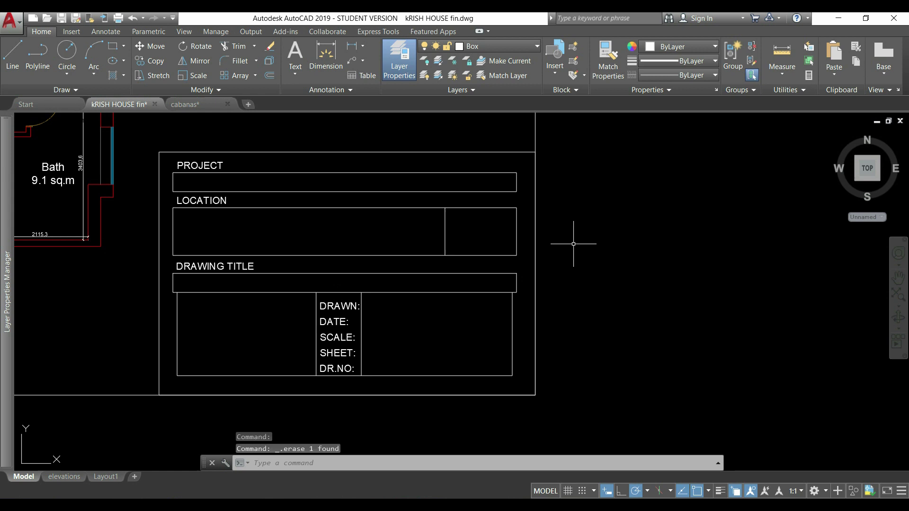
- Define a new attribute with prompt 'Project' and tag 'Pro'
{"action": "left_click", "coordinate": [576, 89]}
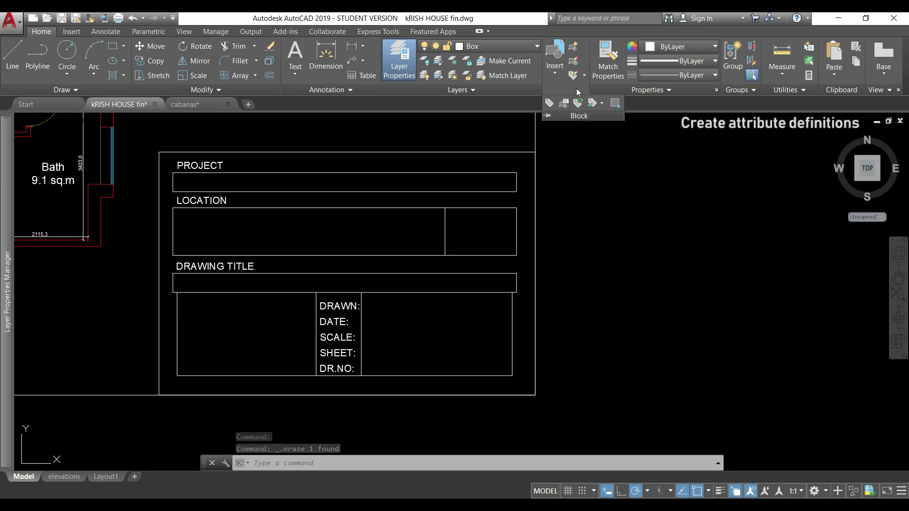
{"action": "left_click", "coordinate": [551, 103]}
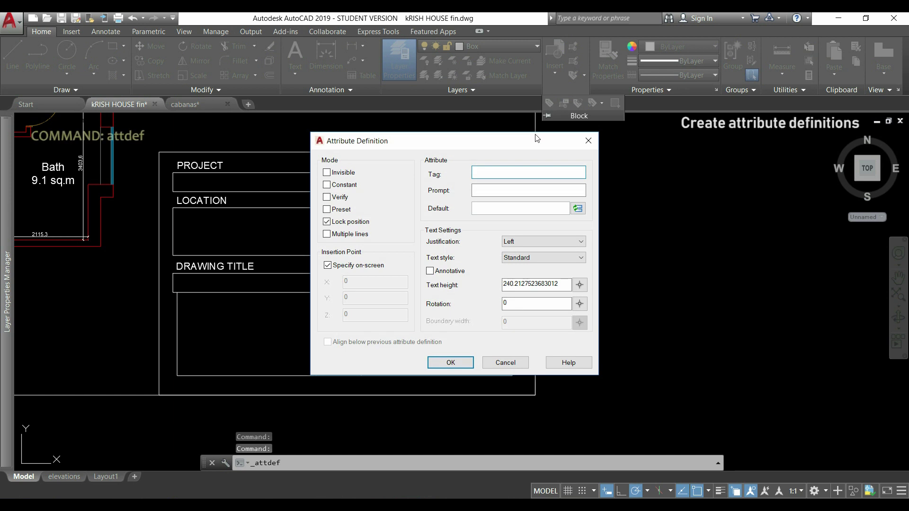
{"action": "left_click_drag", "start_coordinate": [547, 147], "coordinate": [687, 141]}
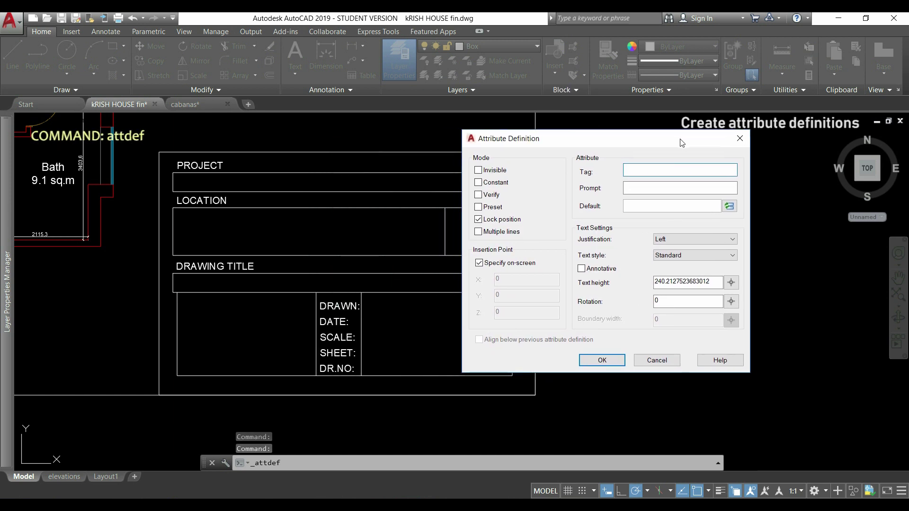
{"action": "left_click", "coordinate": [666, 184]}
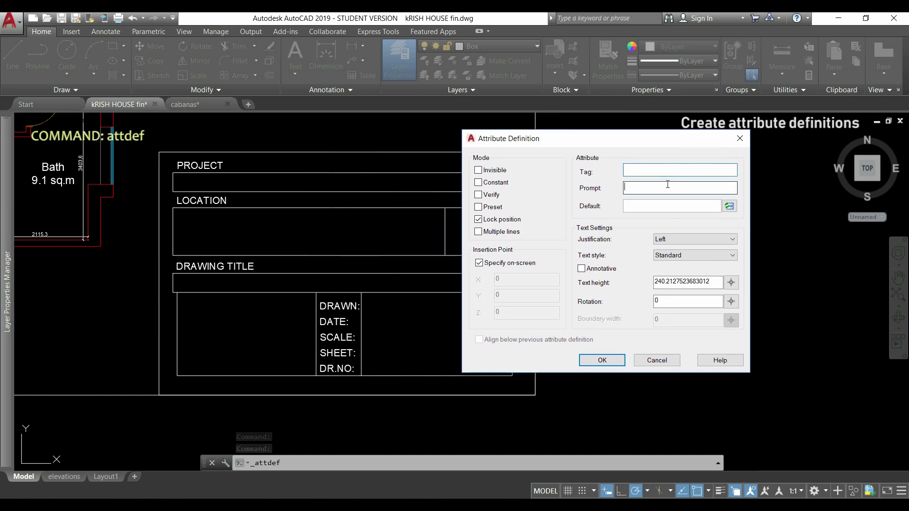
{"action": "type", "text": "P"}
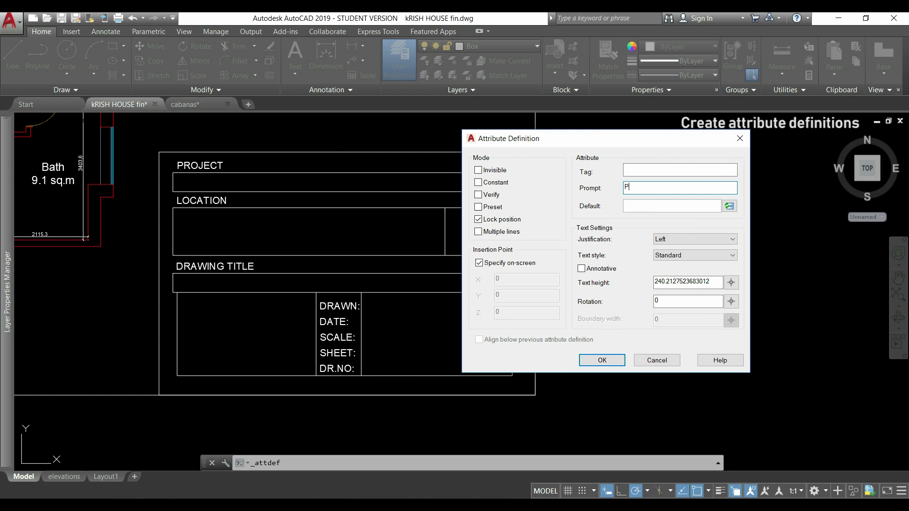
{"action": "type", "text": "roject"}
{"action": "left_click", "coordinate": [680, 170]}
{"action": "type", "text": "Pro"}
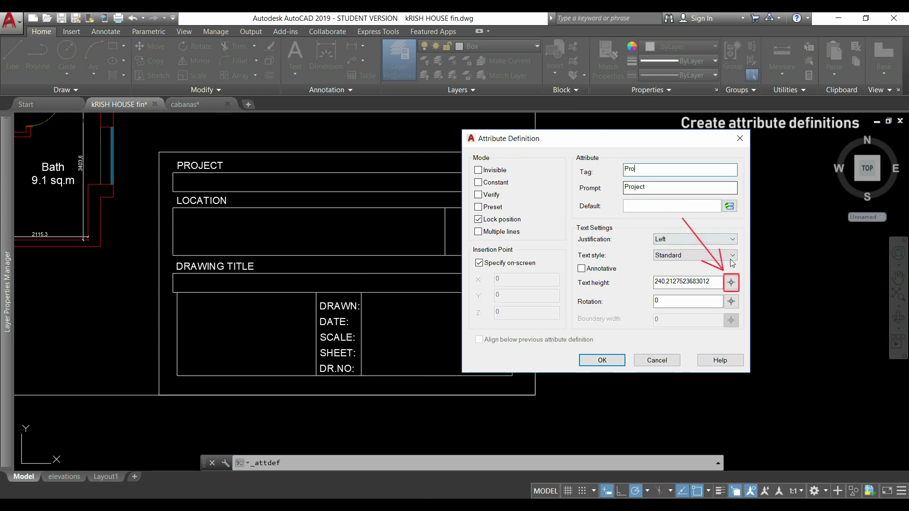
- Measure the Pro attribute's text height as about 231.21 inside the PROJECT box
{"action": "left_click", "coordinate": [732, 283]}
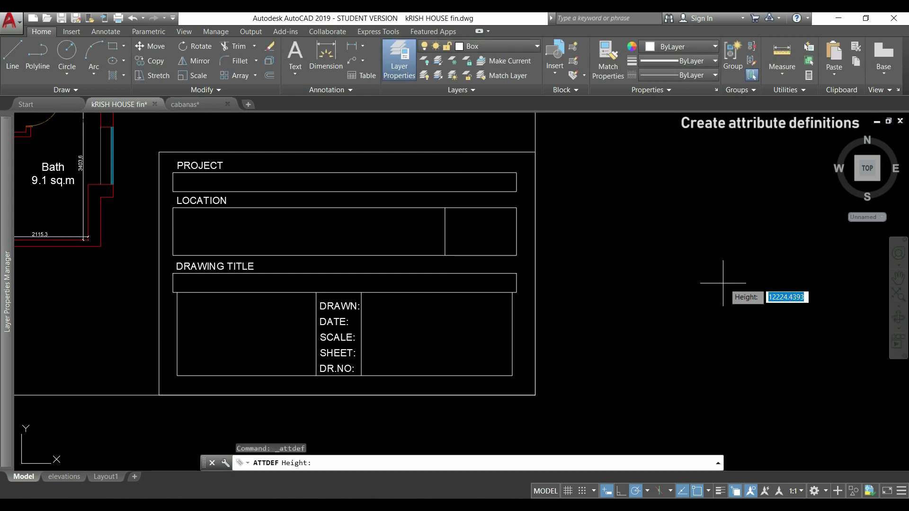
{"action": "scroll", "coordinate": [163, 178], "scroll_direction": "up", "scroll_amount": 2}
{"action": "scroll", "coordinate": [164, 178], "scroll_direction": "up", "scroll_amount": 2}
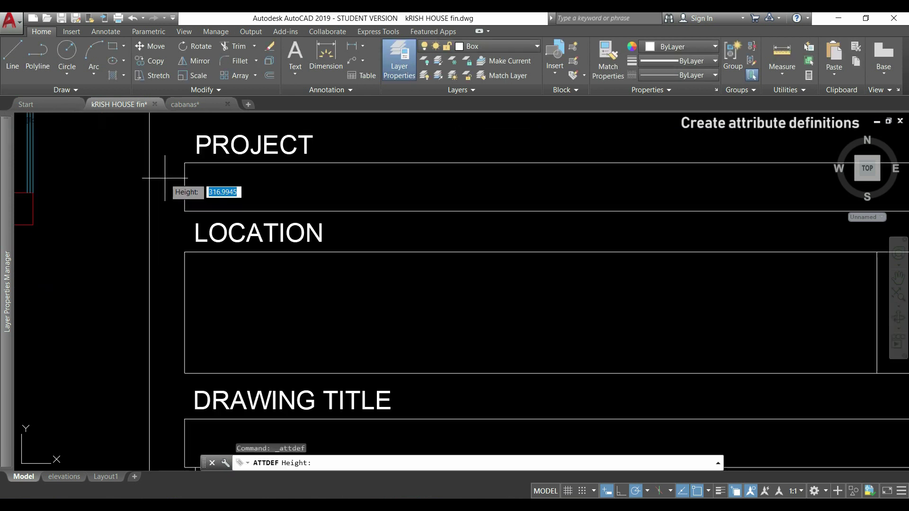
{"action": "scroll", "coordinate": [192, 204], "scroll_direction": "up", "scroll_amount": 2}
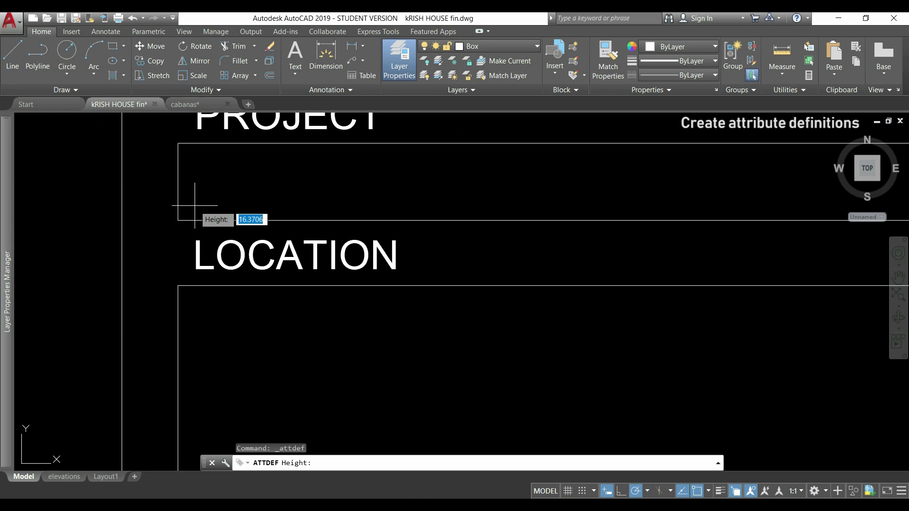
{"action": "left_click", "coordinate": [195, 205]}
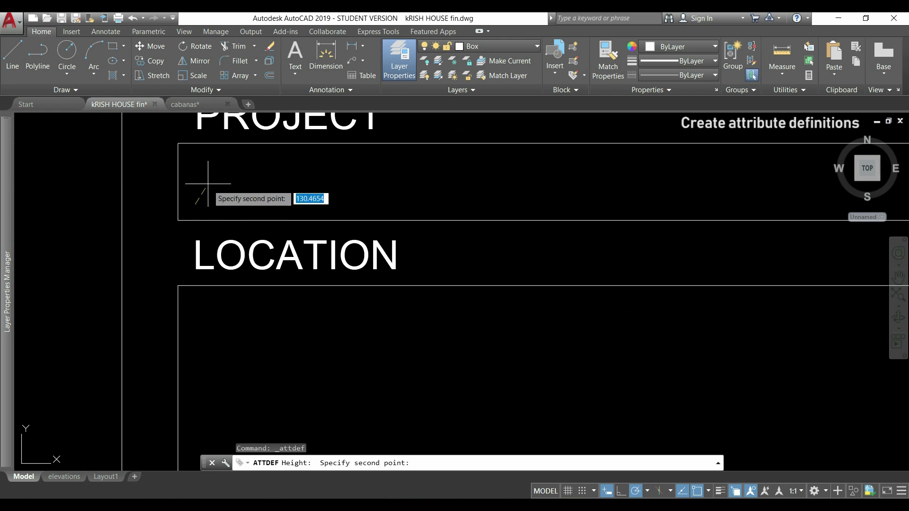
{"action": "left_click", "coordinate": [195, 161]}
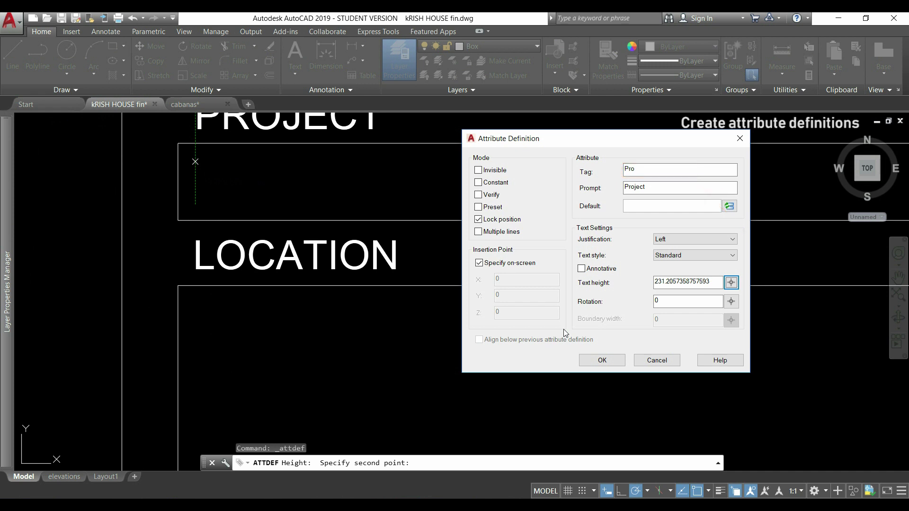
- Accept the Pro attribute and place it inside the PROJECT box, then repeat ATTDEF
{"action": "left_click", "coordinate": [596, 360]}
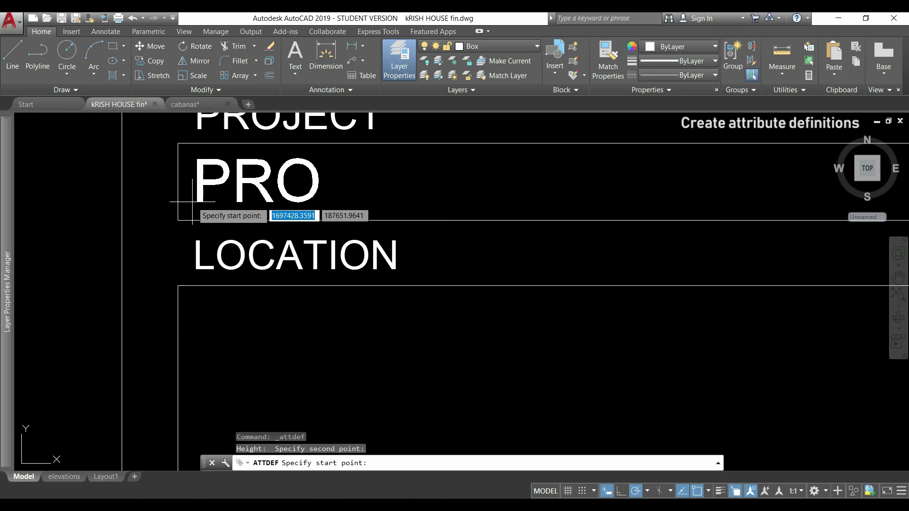
{"action": "left_click", "coordinate": [193, 201]}
{"action": "scroll", "coordinate": [356, 192], "scroll_direction": "down", "scroll_amount": 4}
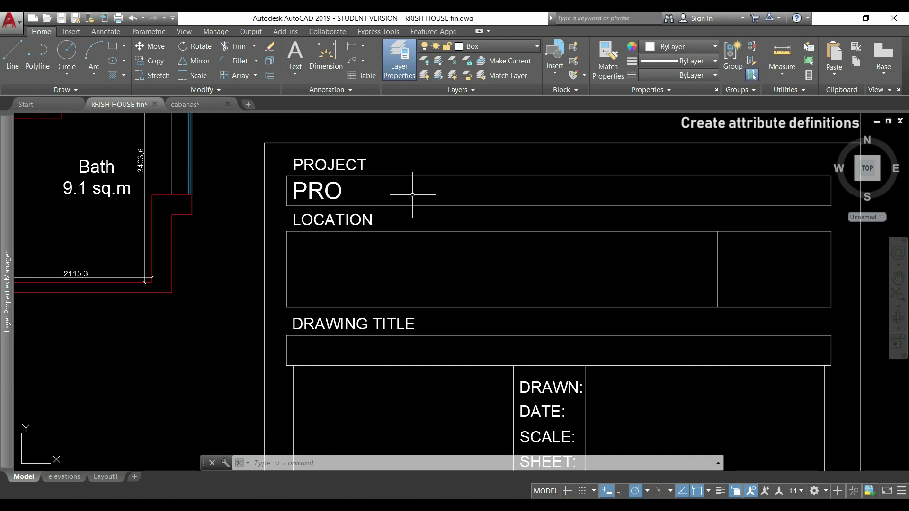
{"action": "key", "text": "Return"}
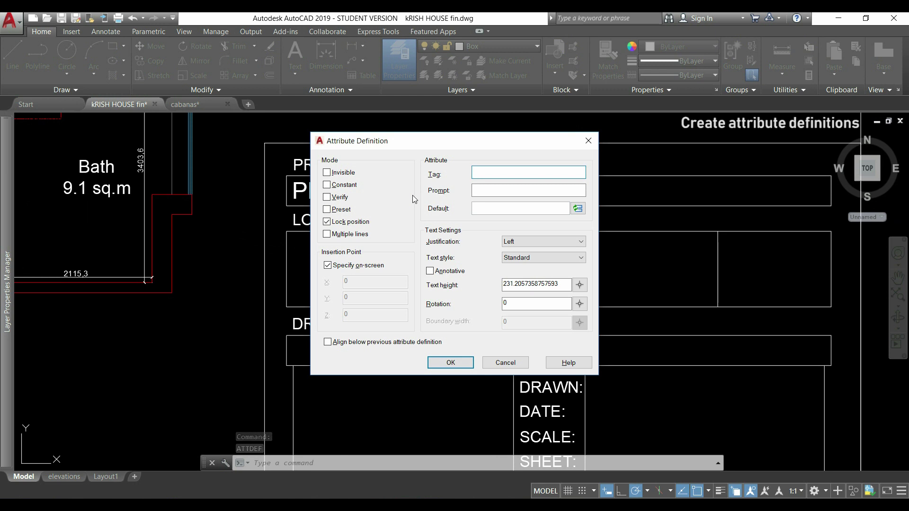
- Add a LOC1 attribute prompting 'Location (adress)' inside the LOCATION box
{"action": "left_click_drag", "start_coordinate": [433, 150], "coordinate": [657, 147]}
{"action": "left_click", "coordinate": [707, 196]}
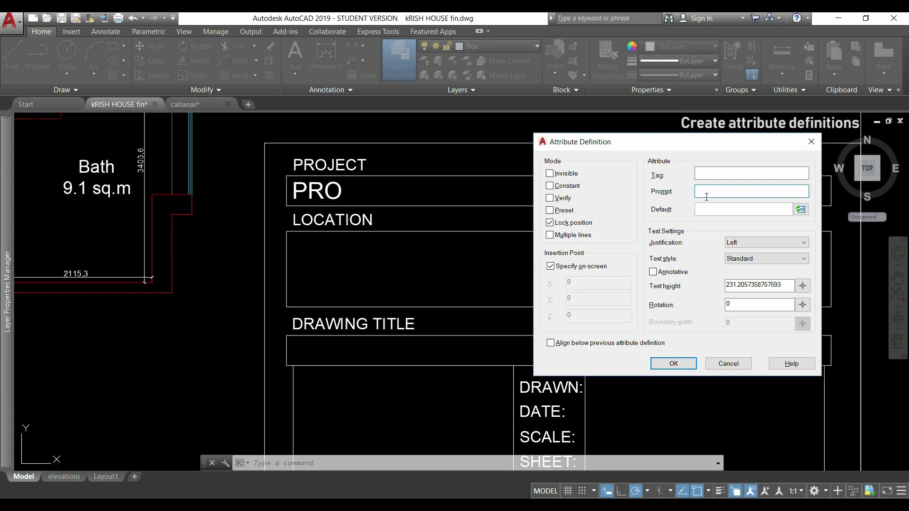
{"action": "type", "text": "L"}
{"action": "type", "text": "oa"}
{"action": "type", "text": "cation (adress"}
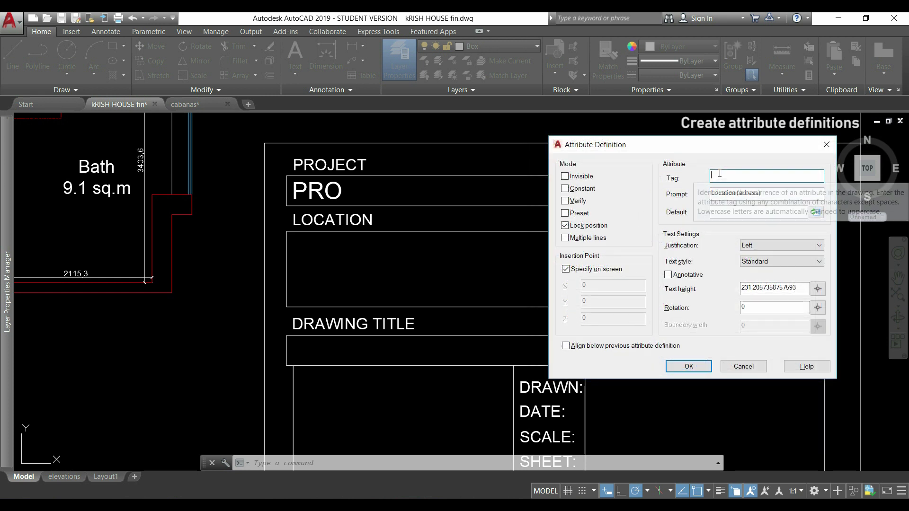
{"action": "left_click", "coordinate": [719, 174]}
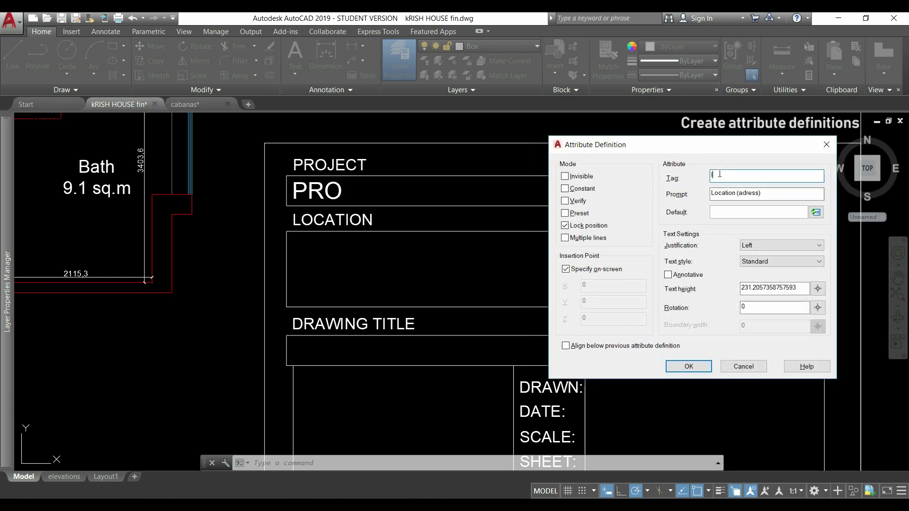
{"action": "type", "text": "loc1"}
{"action": "left_click", "coordinate": [700, 369]}
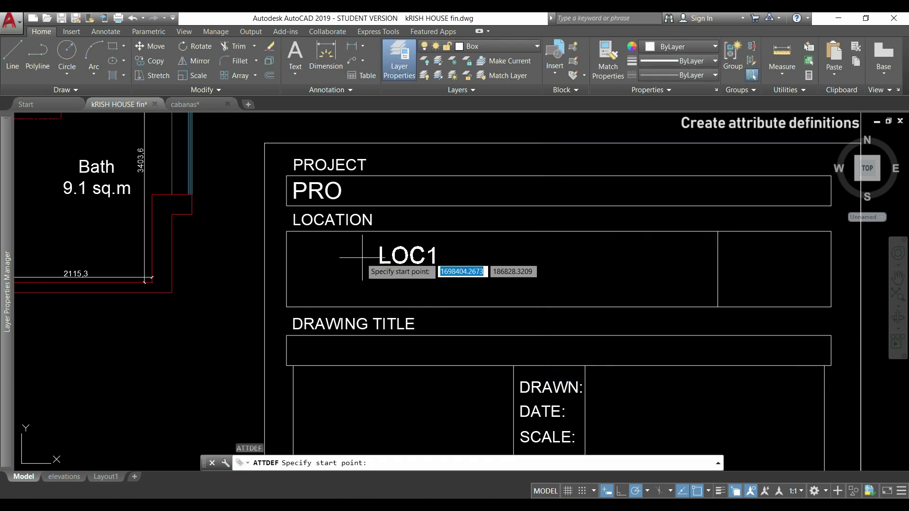
{"action": "left_click", "coordinate": [292, 255]}
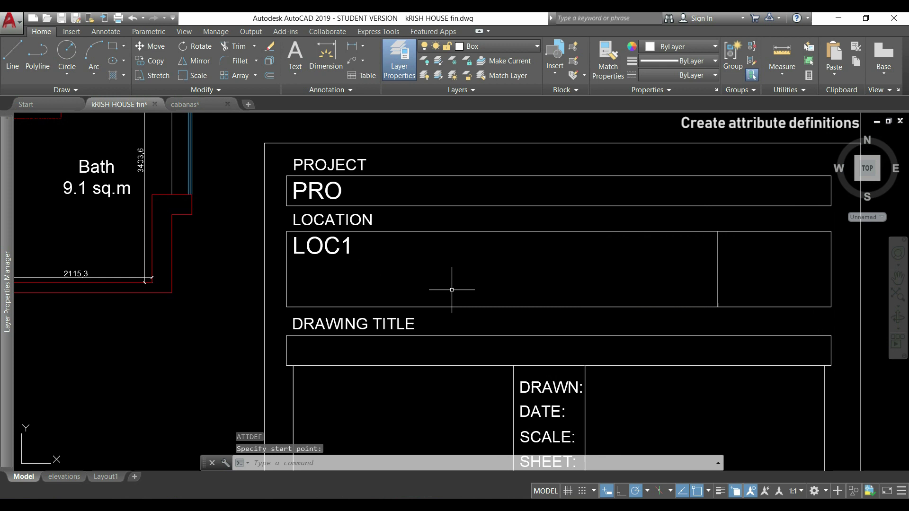
{"action": "key", "text": "Return"}
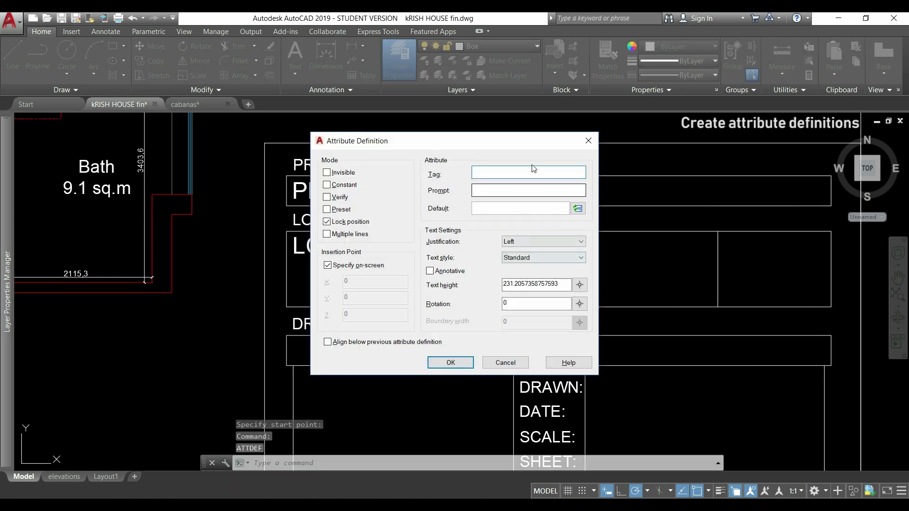
- Add the remaining LOC2 through DR.NO attributes and pan to show the whole title block
{"action": "left_click_drag", "start_coordinate": [525, 147], "coordinate": [700, 150]}
{"action": "left_click", "coordinate": [704, 194]}
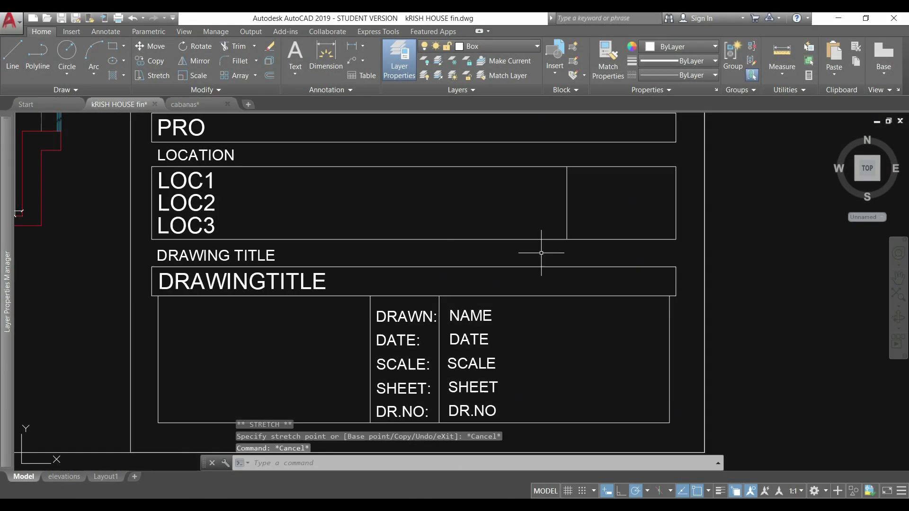
{"action": "scroll", "coordinate": [544, 253], "scroll_direction": "down", "scroll_amount": 2}
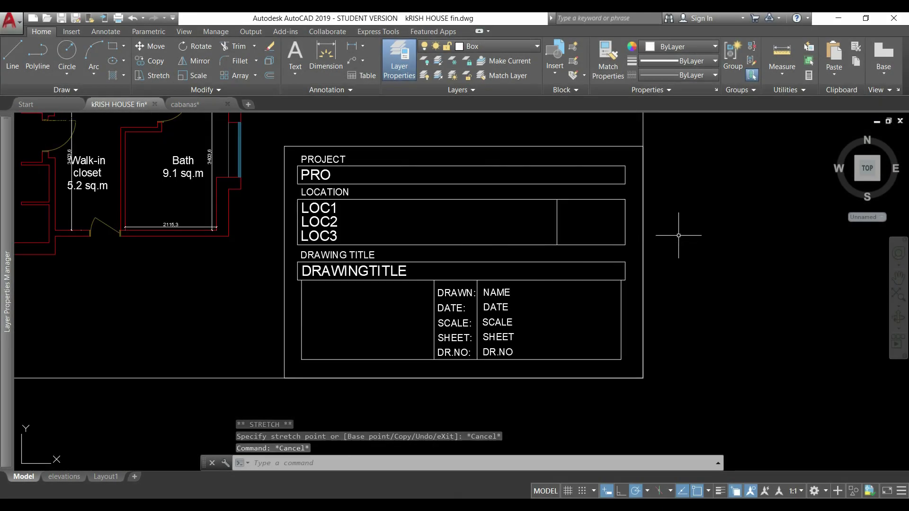
{"action": "middle_click_drag", "start_coordinate": [680, 238], "coordinate": [637, 250]}
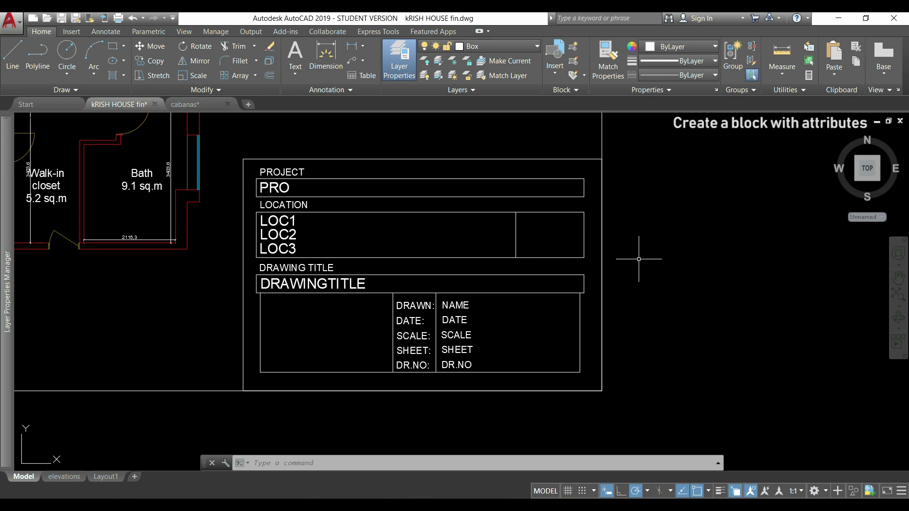
- Start a block named 'box attributes' based at the title block's lower-right corner
{"action": "middle_click_drag", "start_coordinate": [701, 279], "coordinate": [634, 275]}
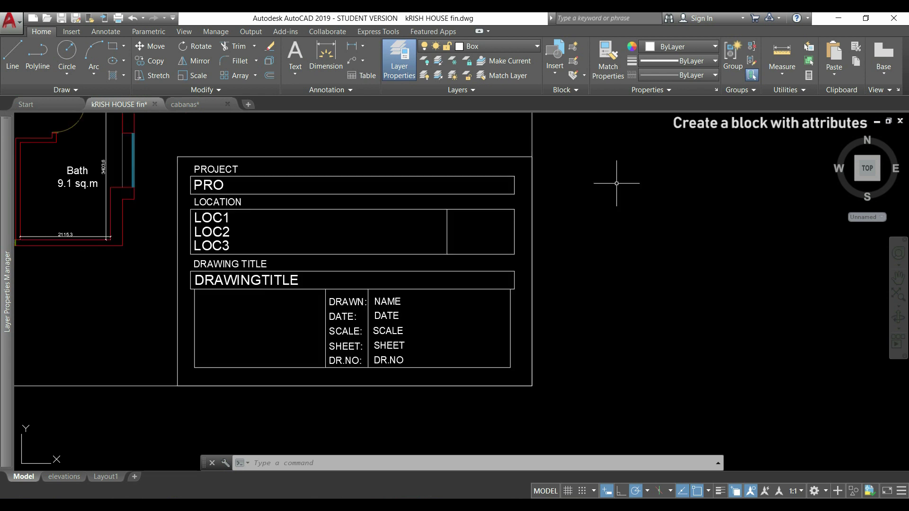
{"action": "left_click", "coordinate": [572, 48]}
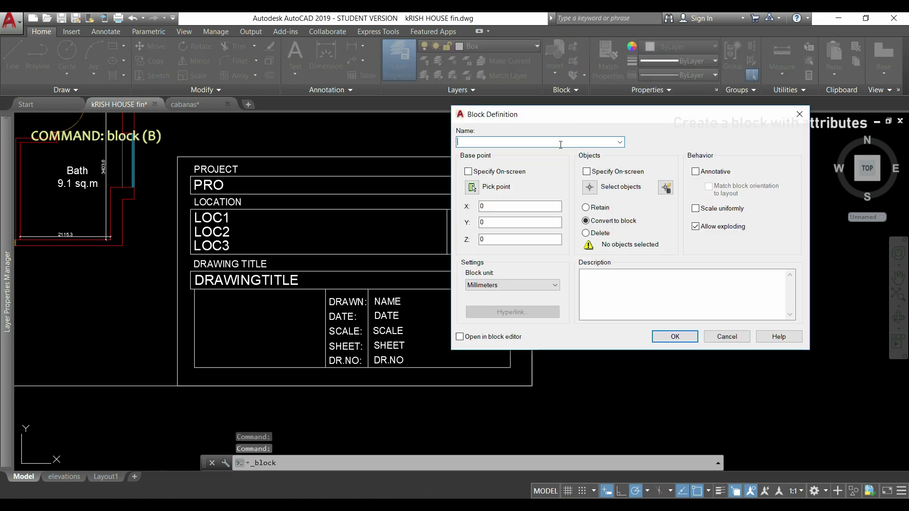
{"action": "type", "text": "box at"}
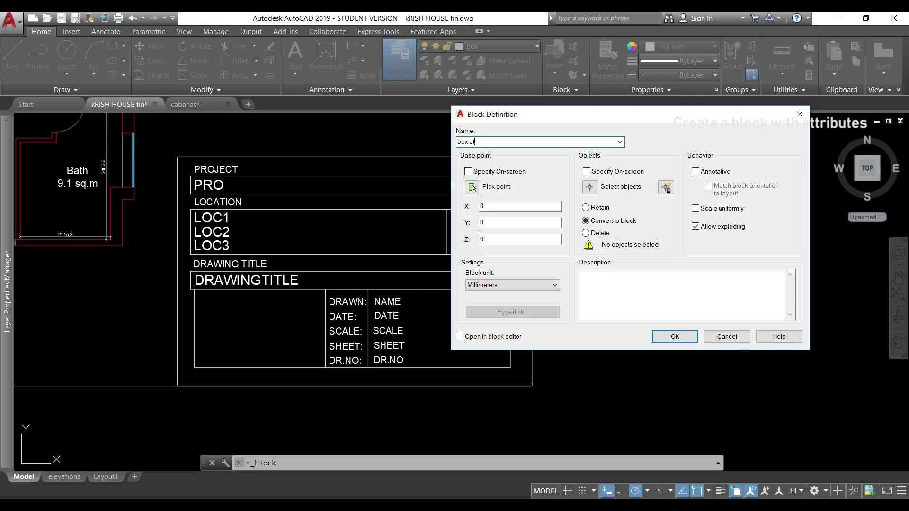
{"action": "type", "text": "tributes"}
{"action": "left_click", "coordinate": [472, 188]}
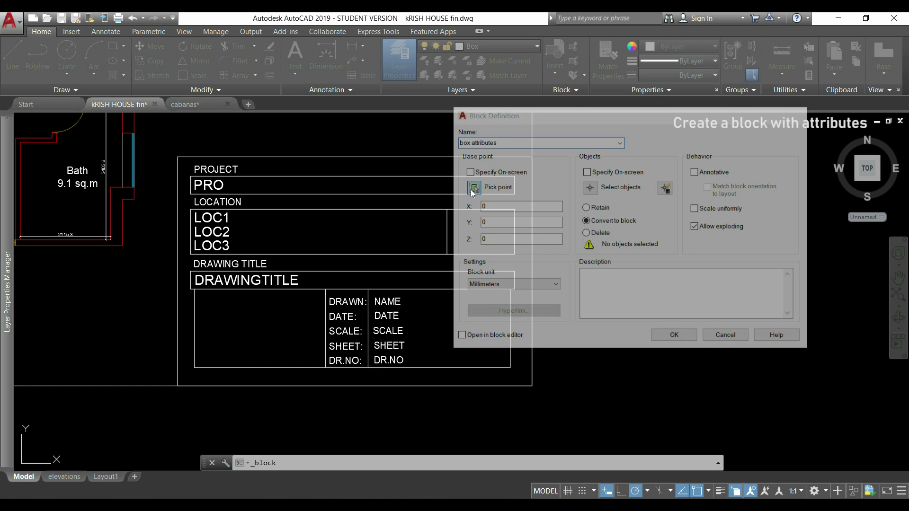
{"action": "left_click", "coordinate": [532, 383]}
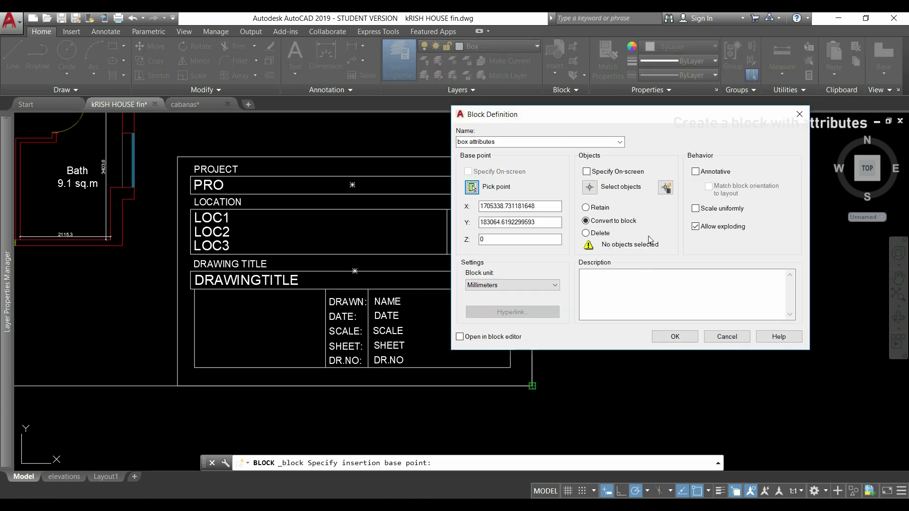
{"action": "left_click", "coordinate": [590, 188]}
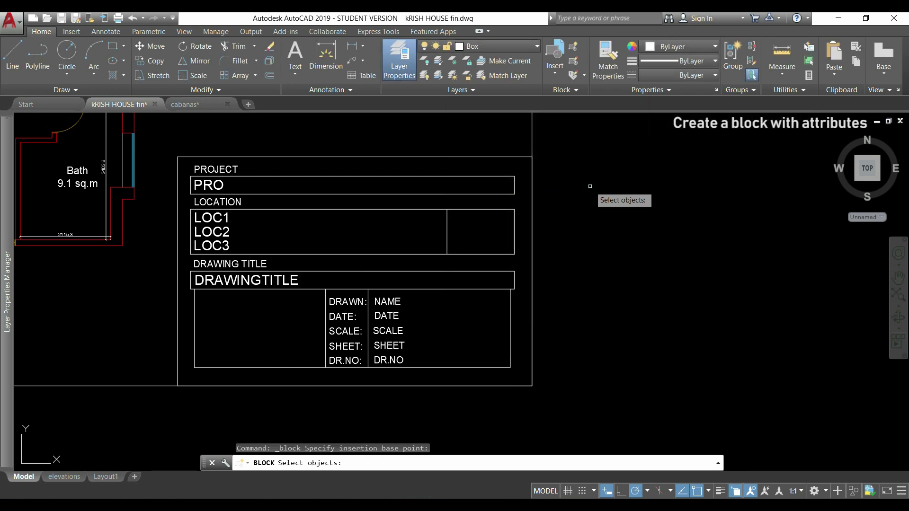
- Select the ten attributes from PRO to DR.NO in order, then window the whole title block
{"action": "left_click", "coordinate": [214, 184]}
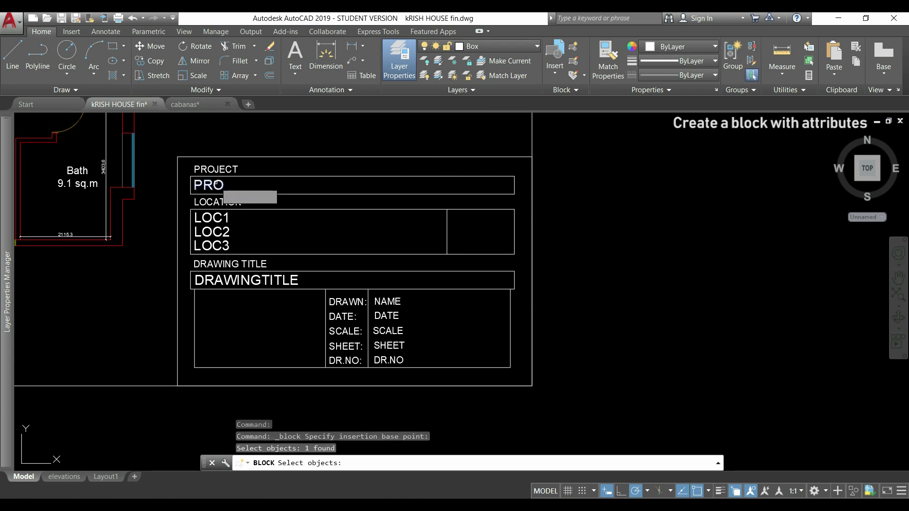
{"action": "left_click", "coordinate": [218, 219]}
{"action": "left_click", "coordinate": [216, 232]}
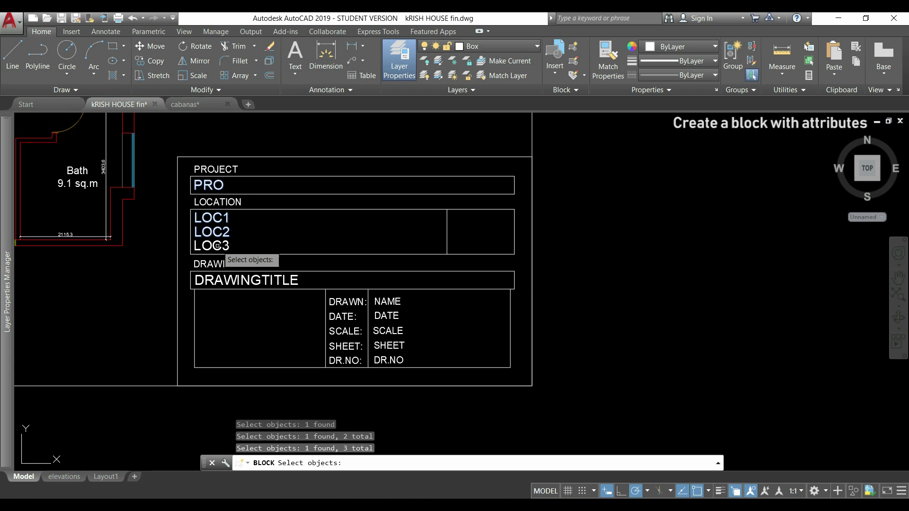
{"action": "left_click", "coordinate": [213, 245]}
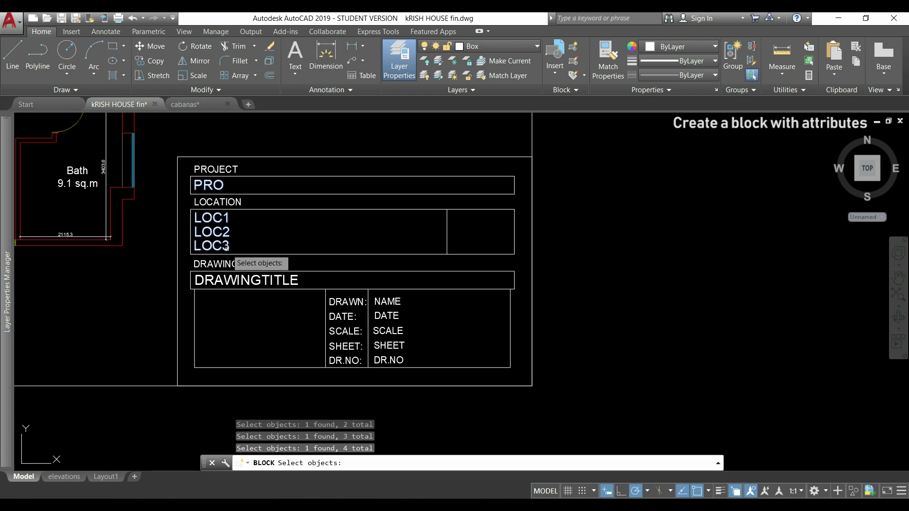
{"action": "left_click", "coordinate": [289, 283]}
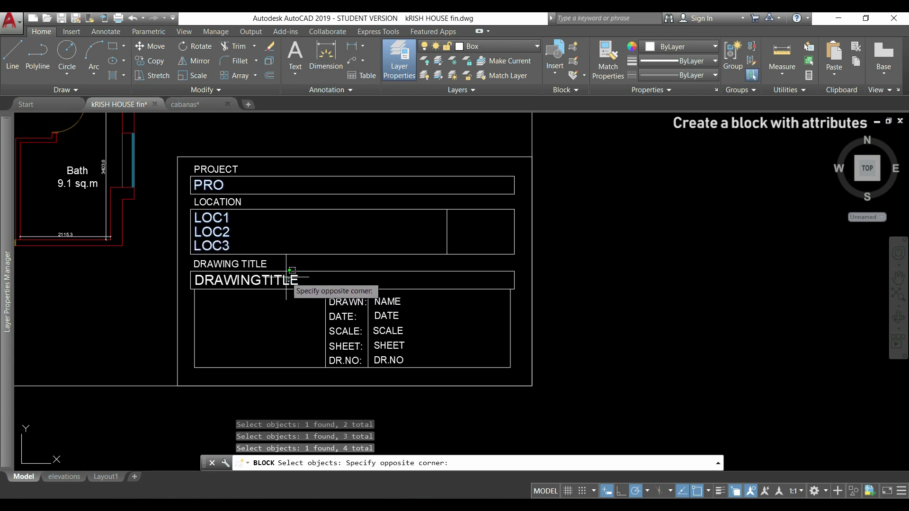
{"action": "left_click", "coordinate": [279, 278]}
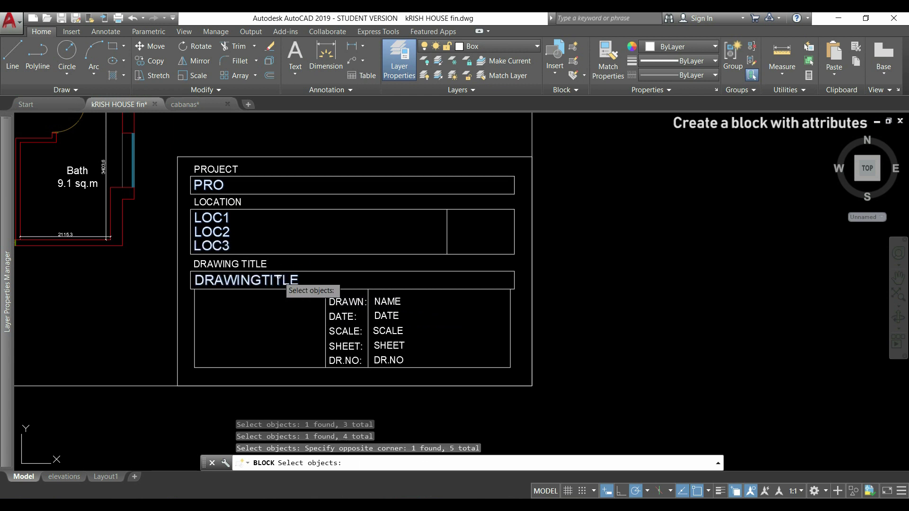
{"action": "left_click", "coordinate": [386, 300]}
{"action": "left_click", "coordinate": [386, 315]}
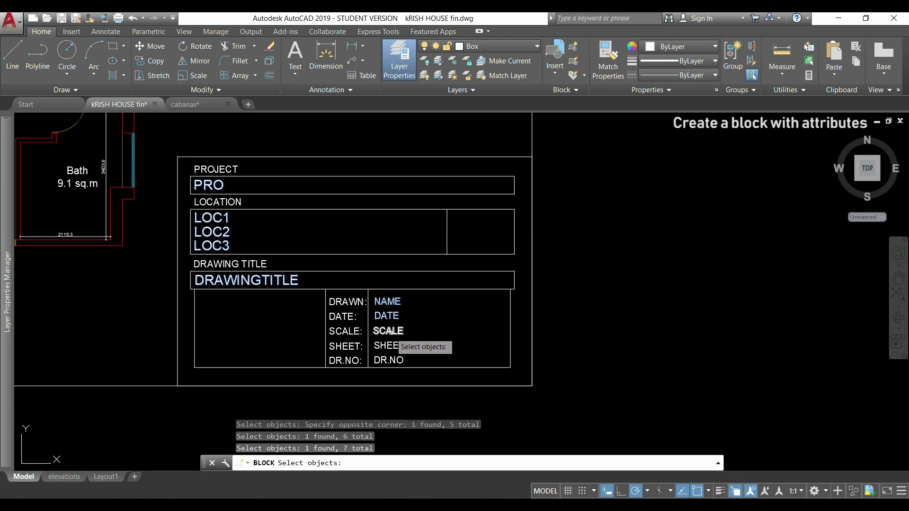
{"action": "left_click", "coordinate": [391, 332]}
{"action": "left_click", "coordinate": [389, 345]}
{"action": "left_click", "coordinate": [392, 359]}
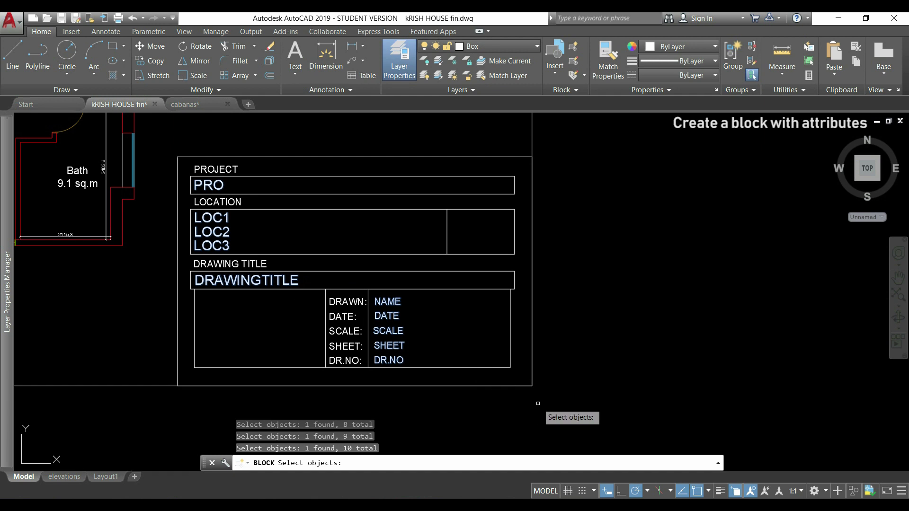
{"action": "left_click", "coordinate": [565, 408]}
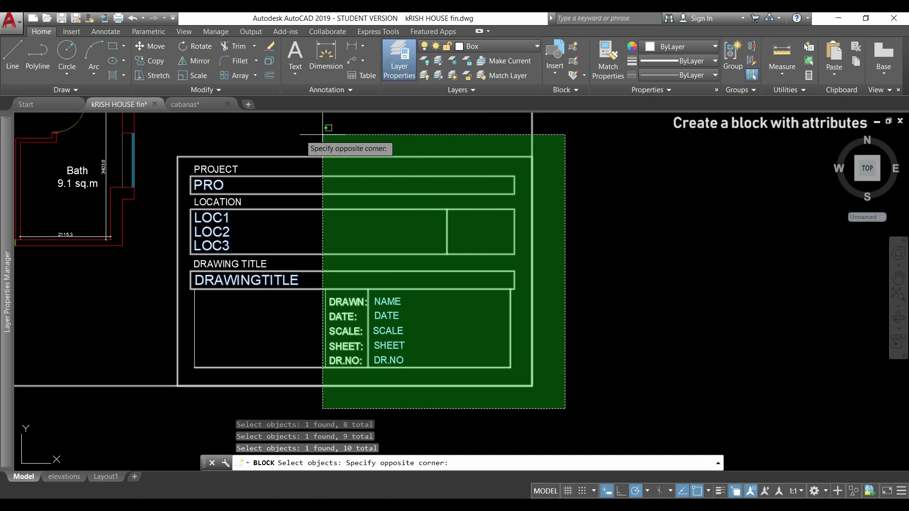
{"action": "left_click", "coordinate": [165, 133]}
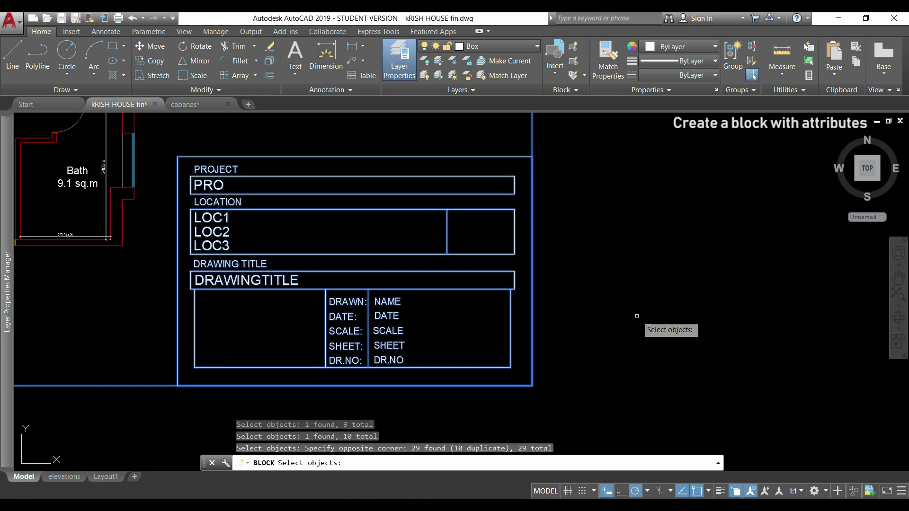
- Finish the selection and create the box attributes block
{"action": "key", "text": "Return"}
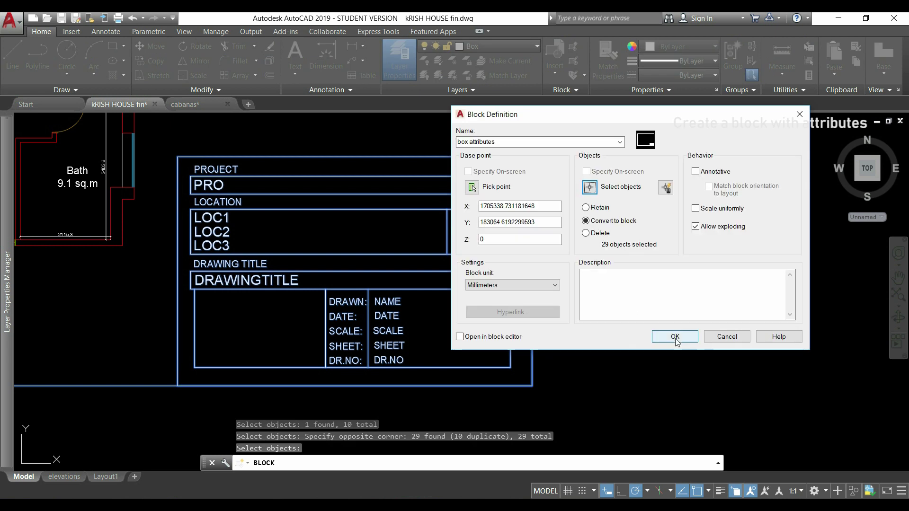
{"action": "left_click", "coordinate": [677, 337]}
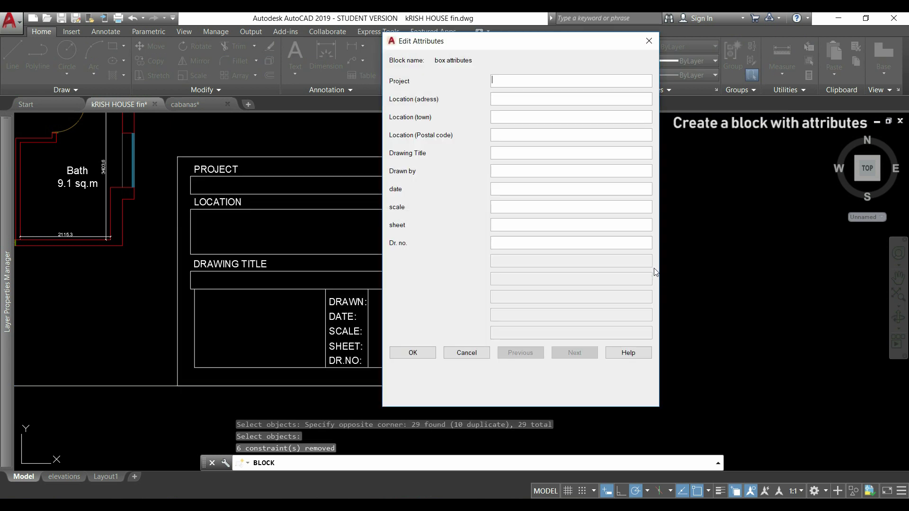
{"action": "left_click_drag", "start_coordinate": [564, 50], "coordinate": [708, 69]}
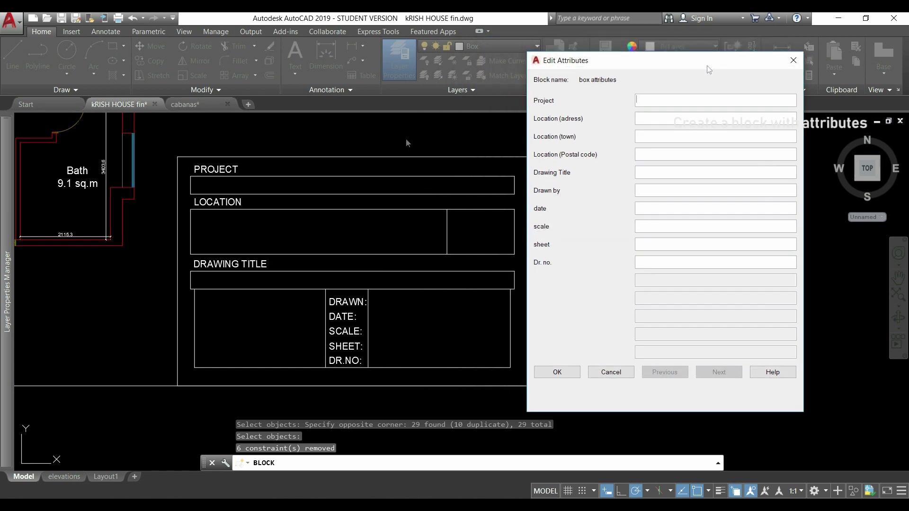
- Fill in project 'Highway - Extension', the three site address lines, and title 'Proposed floor plans'
{"action": "type", "text": "Highway - Extension"}
{"action": "key", "text": "Tab"}
{"action": "key", "text": "Tab"}
{"action": "type", "text": "Chester"}
{"action": "key", "text": "Tab"}
{"action": "type", "text": "CH2 8HU"}
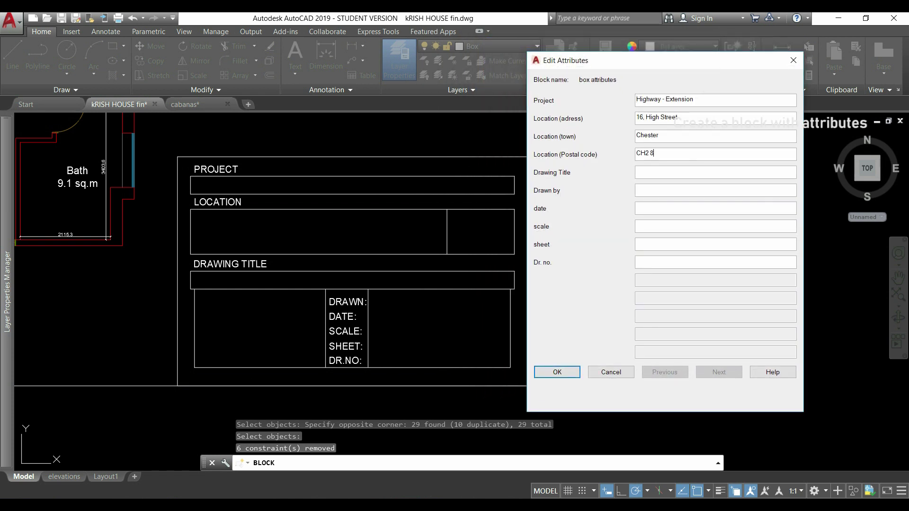
{"action": "key", "text": "Tab"}
{"action": "type", "text": "Proposed floor plans"}
- Enter the drafter's name, date March 2015, scale 1:90, sheet A3 and number 5, then confirm
{"action": "key", "text": "Tab"}
{"action": "type", "text": "Fa"}
{"action": "type", "text": "Phillip"}
{"action": "key", "text": "Tab"}
{"action": "type", "text": "March 2015"}
{"action": "key", "text": "Tab"}
{"action": "type", "text": "1:90"}
{"action": "key", "text": "Tab"}
{"action": "type", "text": "A3"}
{"action": "key", "text": "Tab"}
{"action": "type", "text": "5"}
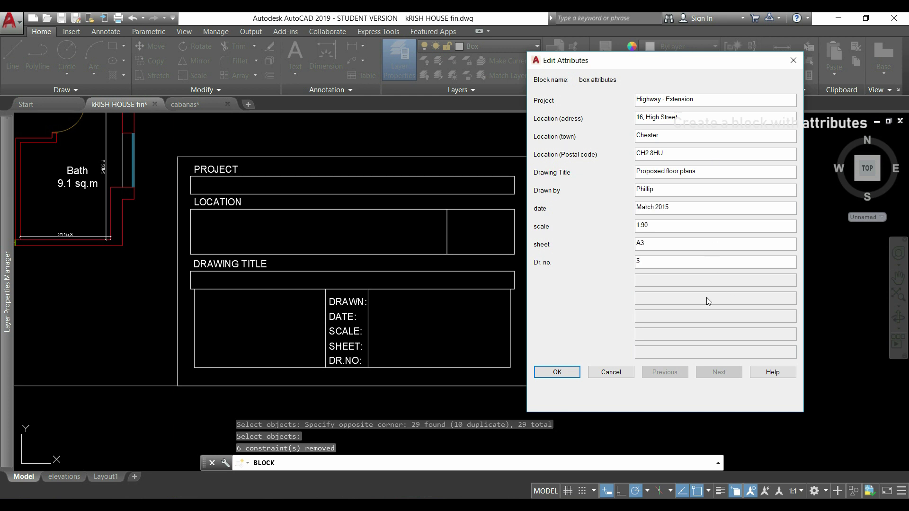
{"action": "left_click", "coordinate": [569, 375]}
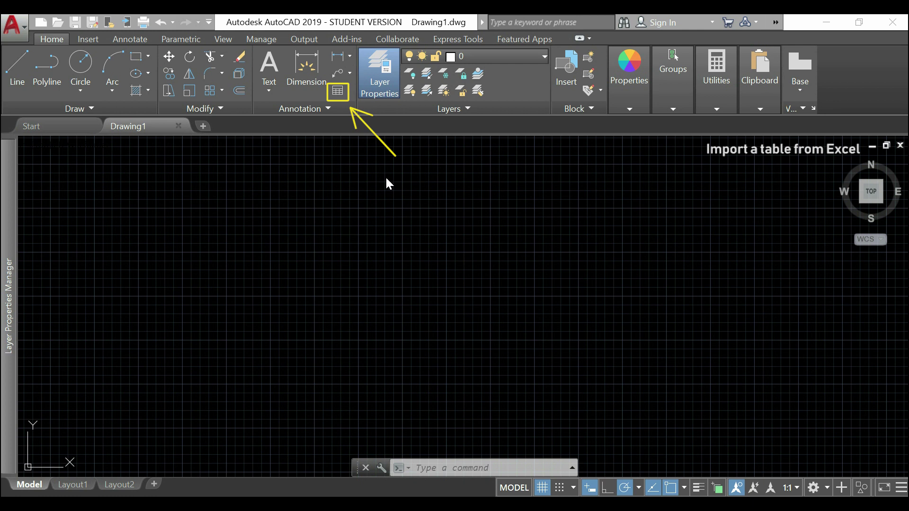
- Start a table from a new Excel data link named 'tutorial excel table'
{"action": "left_click", "coordinate": [338, 92]}
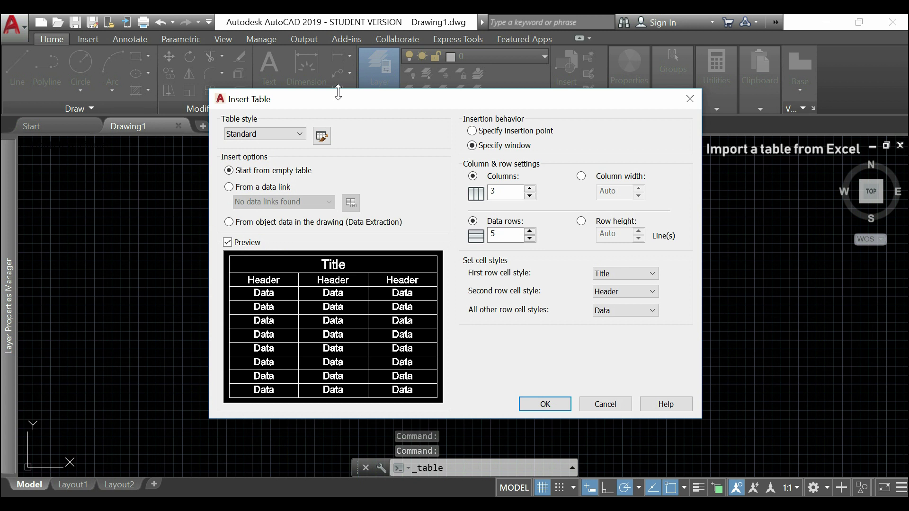
{"action": "left_click", "coordinate": [229, 188]}
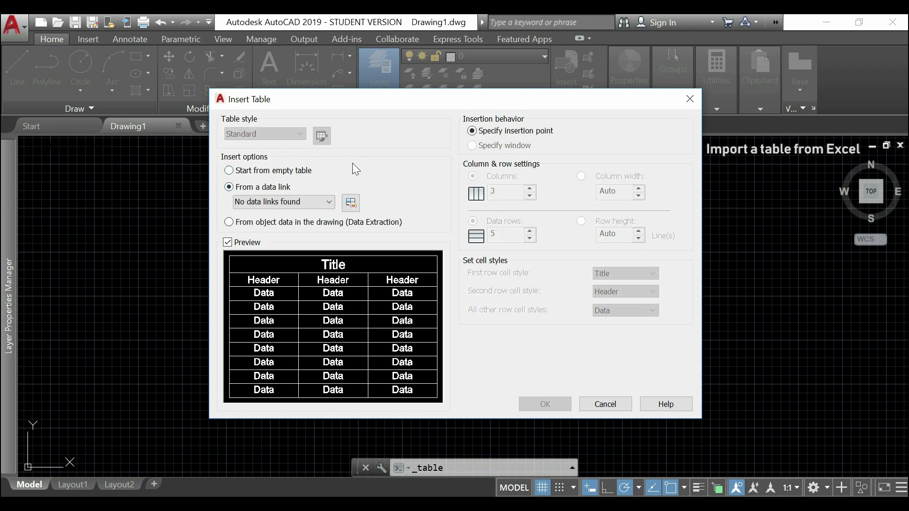
{"action": "left_click", "coordinate": [350, 202]}
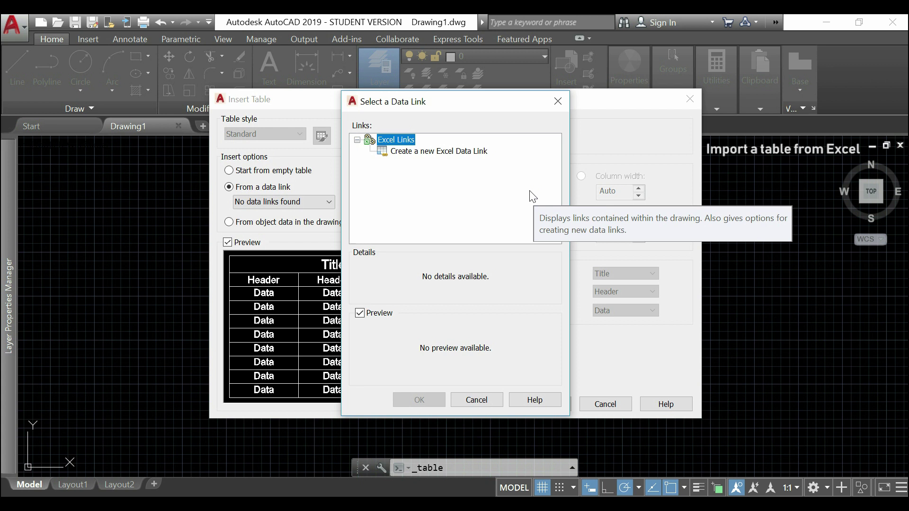
{"action": "left_click", "coordinate": [448, 152]}
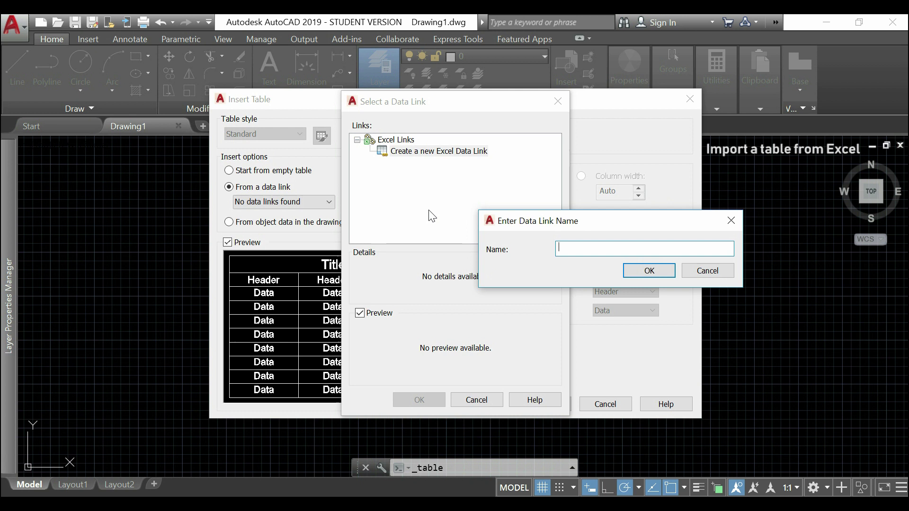
{"action": "type", "text": "tutorial excel table"}
- Confirm the data link name and point it at the 'example' workbook on the Desktop
{"action": "left_click", "coordinate": [660, 270]}
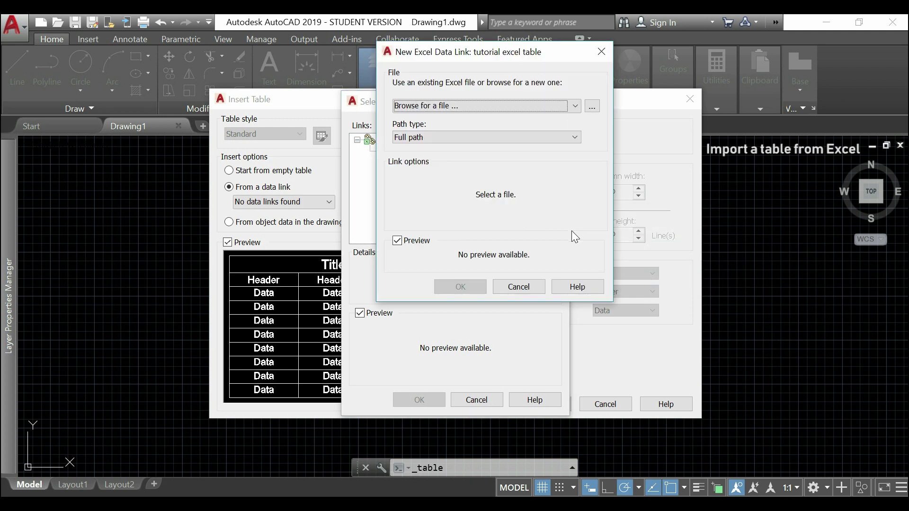
{"action": "left_click", "coordinate": [593, 107]}
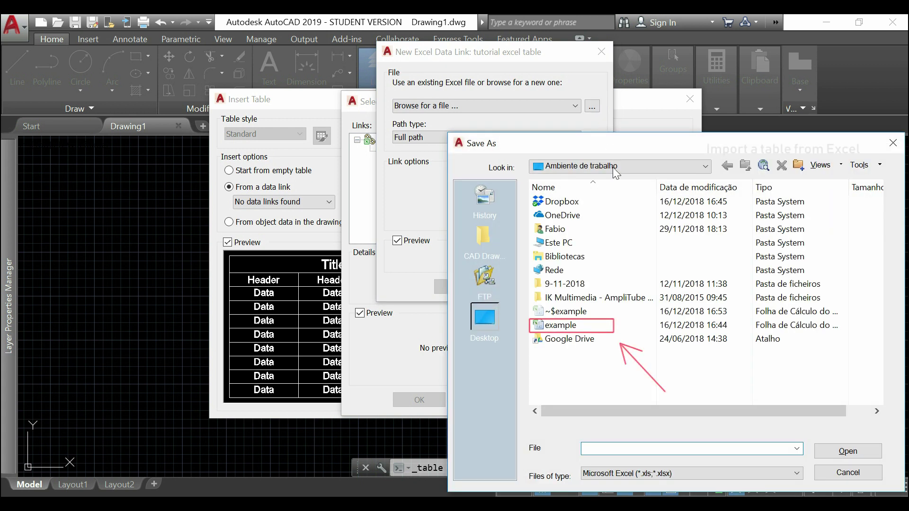
{"action": "left_click", "coordinate": [579, 327]}
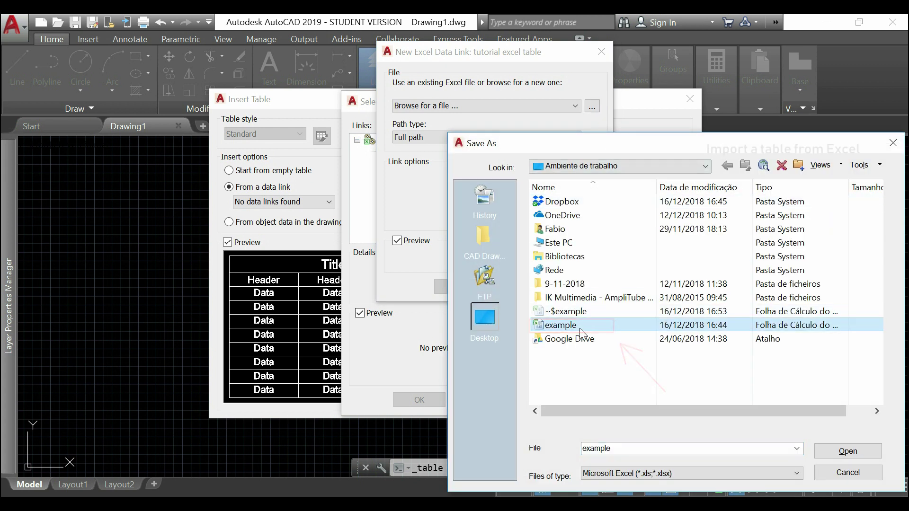
{"action": "left_click", "coordinate": [848, 452]}
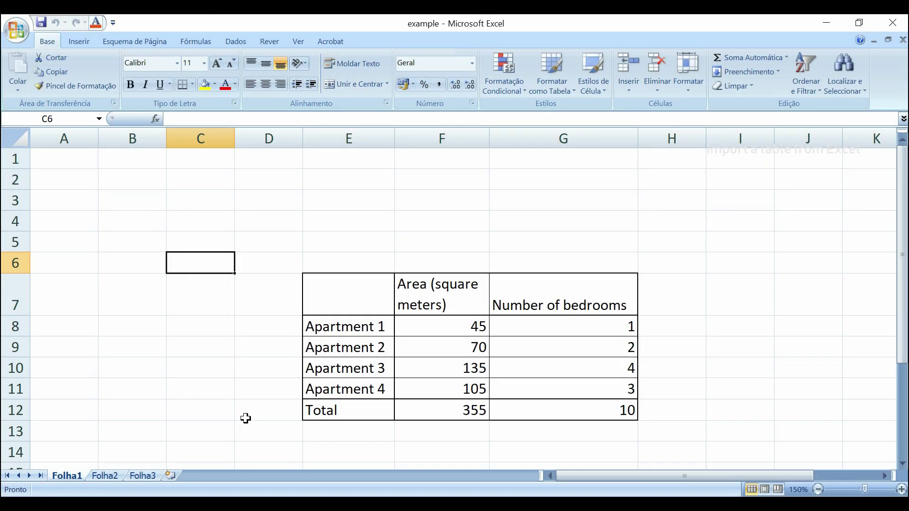
- Select the apartment area table cells E7 through G12 in the example workbook
{"action": "left_click_drag", "start_coordinate": [332, 290], "coordinate": [608, 410]}
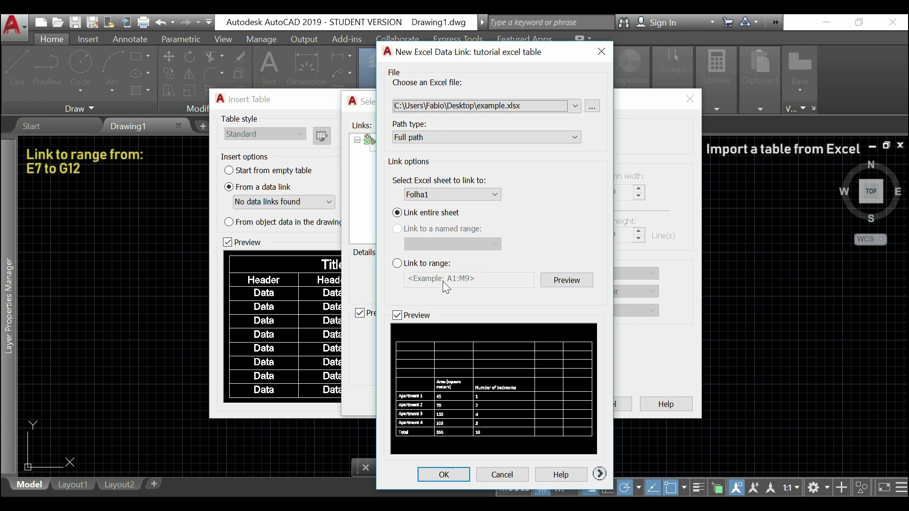
- Limit the link to range E7:G12, preview it, and use the tutorial excel table link
{"action": "left_click", "coordinate": [398, 263]}
{"action": "left_click", "coordinate": [397, 264]}
{"action": "left_click", "coordinate": [426, 280]}
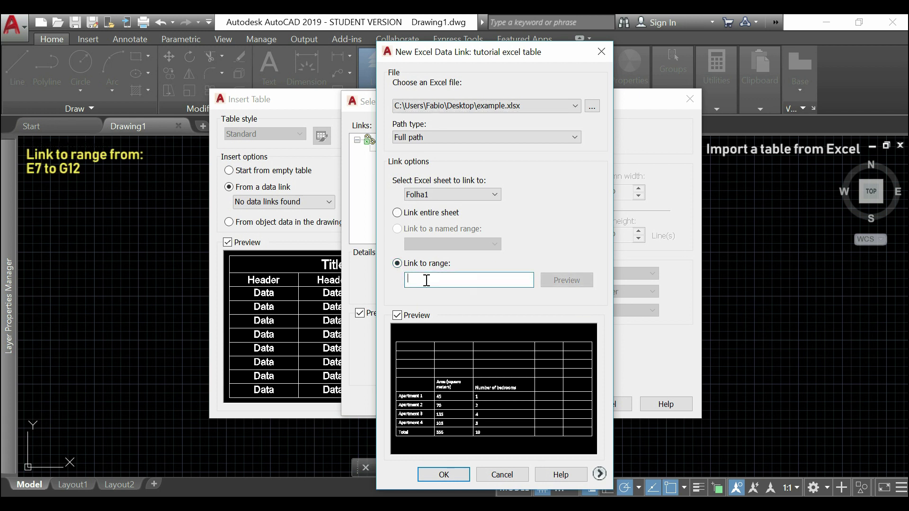
{"action": "type", "text": "E7"}
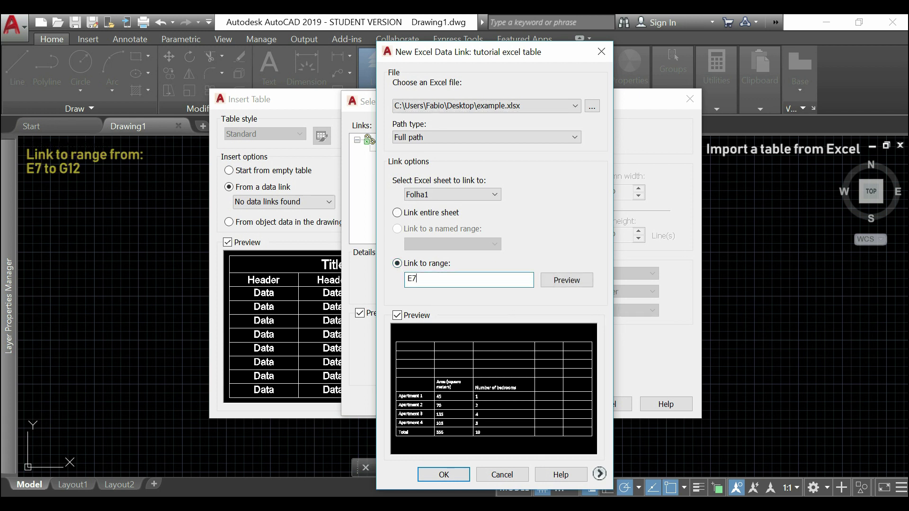
{"action": "type", "text": ":G12"}
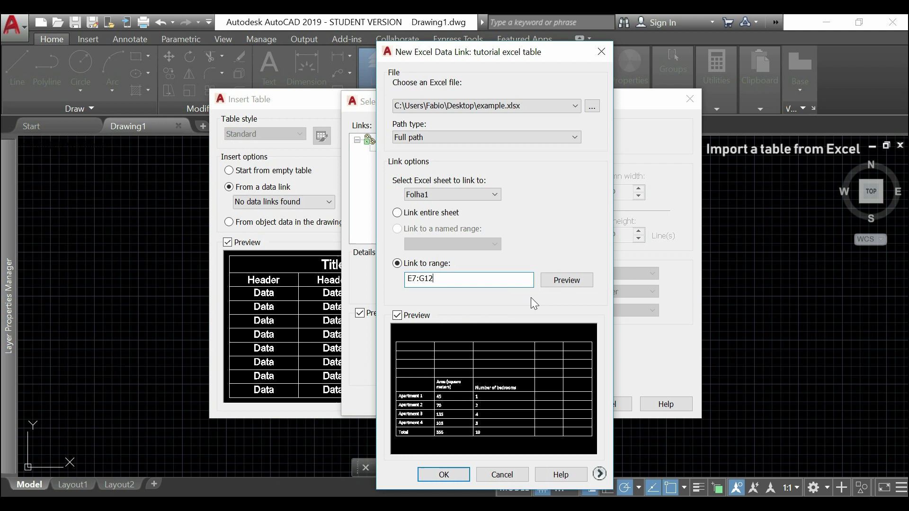
{"action": "left_click", "coordinate": [574, 284]}
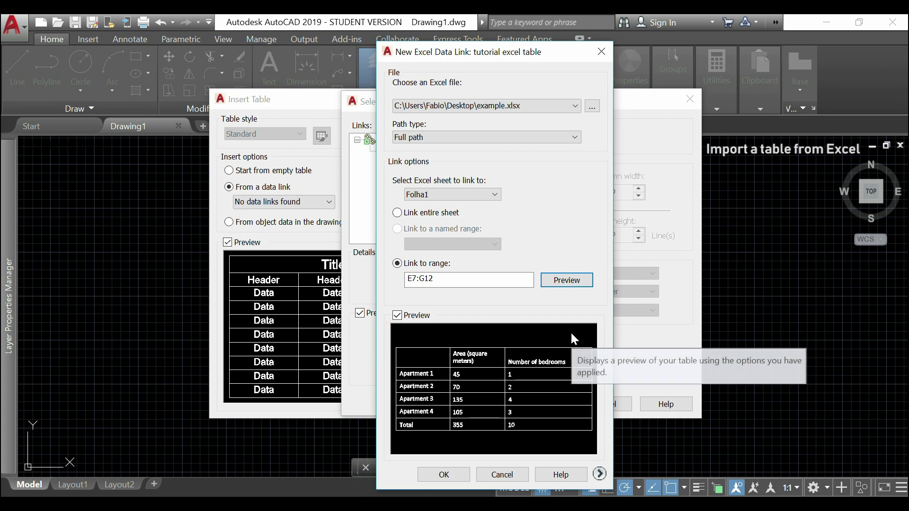
{"action": "left_click", "coordinate": [451, 475]}
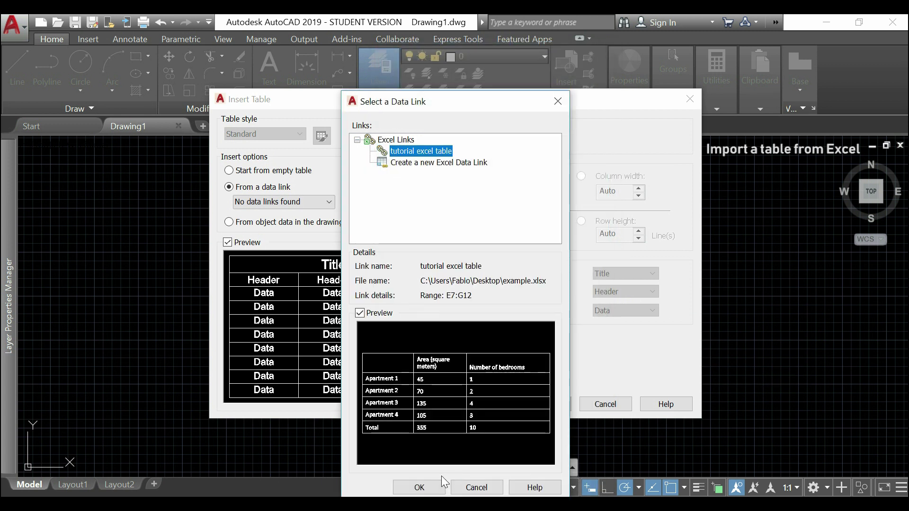
{"action": "left_click", "coordinate": [430, 488]}
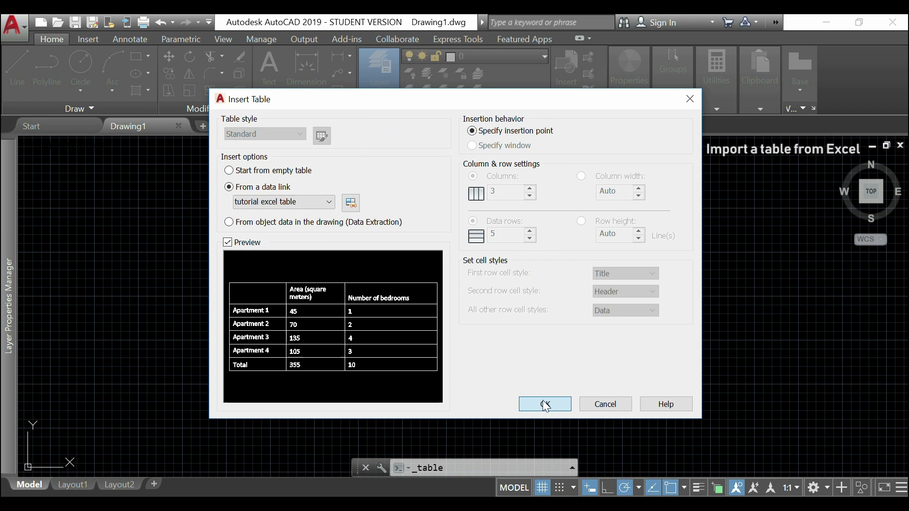
- Place the linked apartment table at a point in the drawing and bring it into view
{"action": "left_click", "coordinate": [546, 406]}
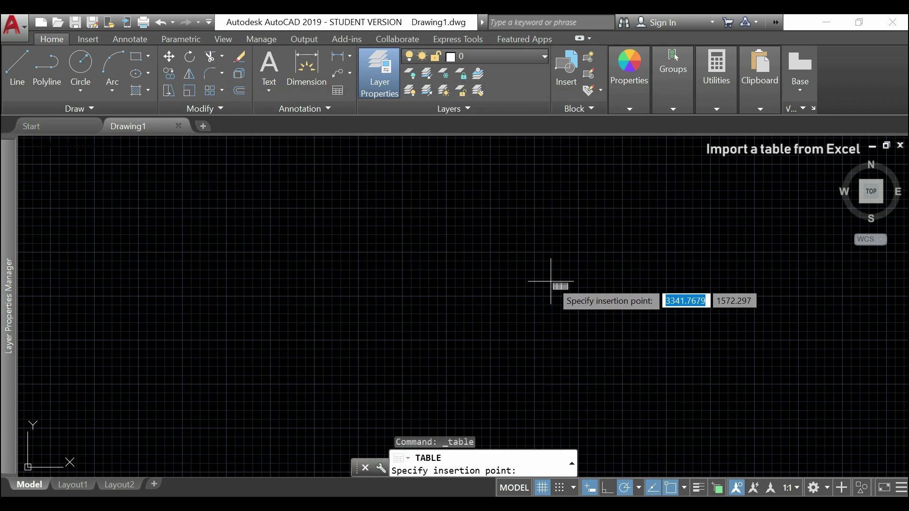
{"action": "left_click", "coordinate": [460, 240]}
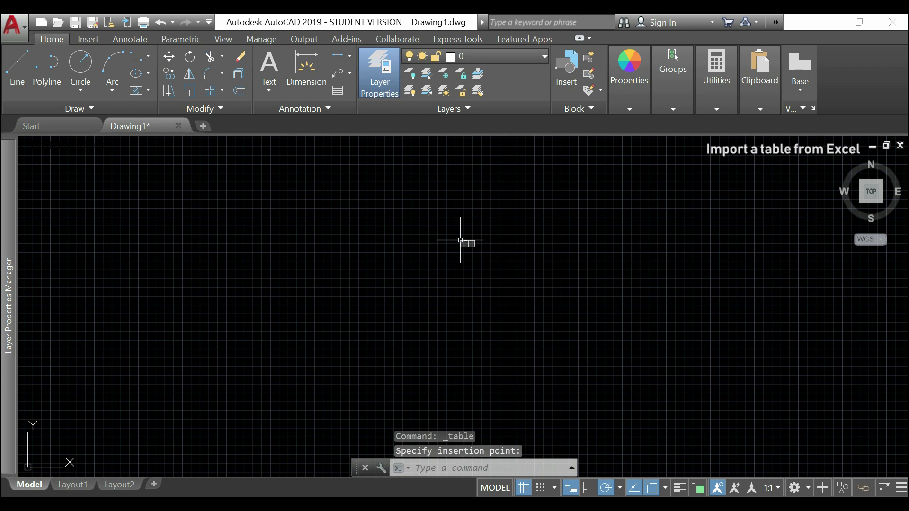
{"action": "scroll", "coordinate": [460, 240], "scroll_direction": "up", "scroll_amount": 10}
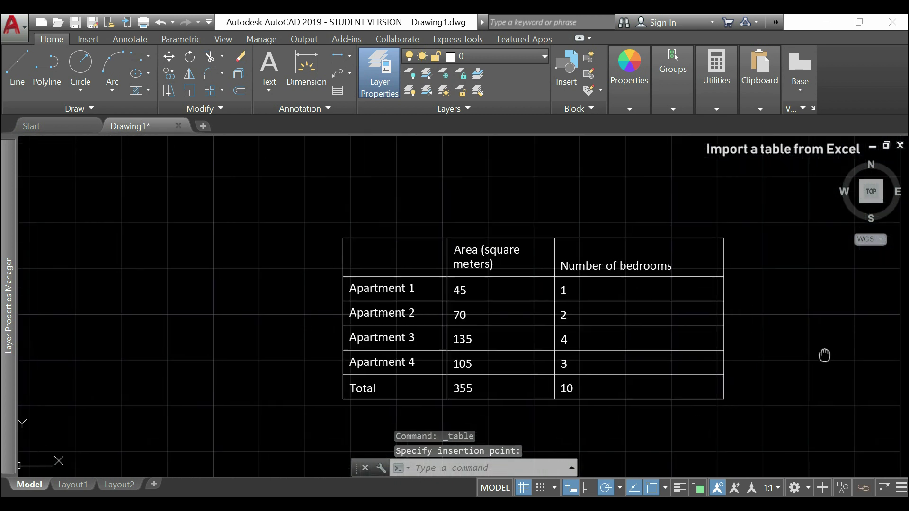
{"action": "middle_click_drag", "start_coordinate": [824, 355], "coordinate": [756, 330]}
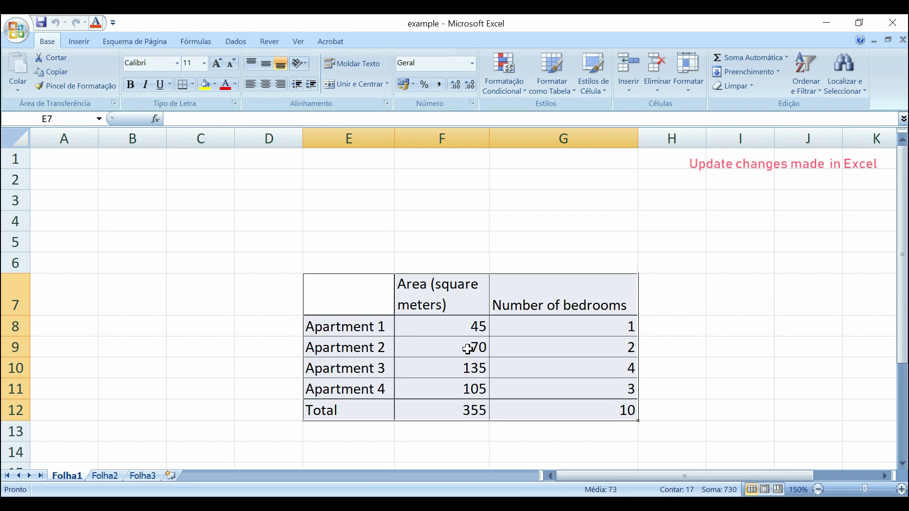
- Enter 80 in F9 and 3 in G9 for Apartment 2, then save the workbook
{"action": "left_click", "coordinate": [468, 349]}
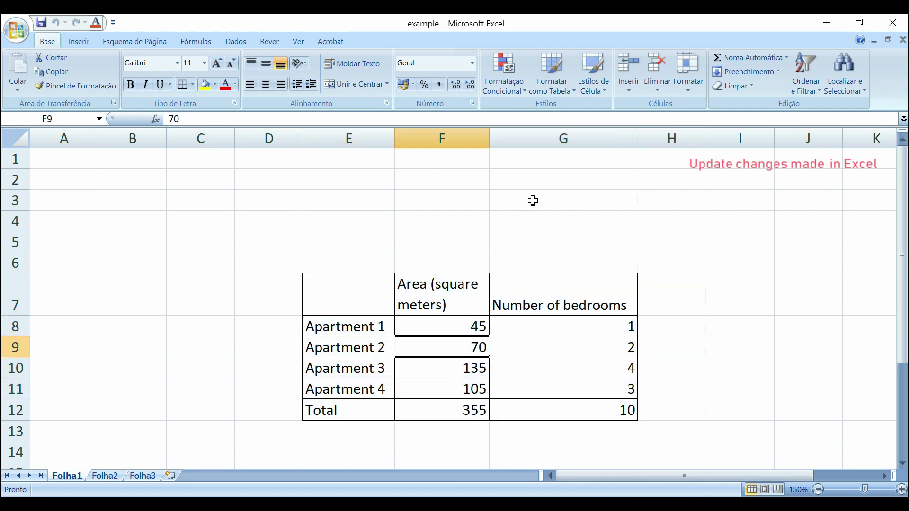
{"action": "type", "text": "80"}
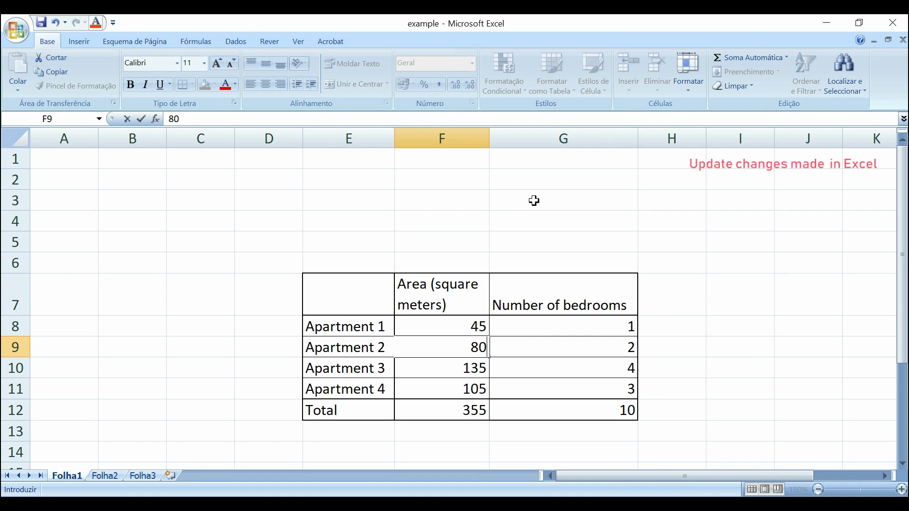
{"action": "left_click", "coordinate": [534, 201]}
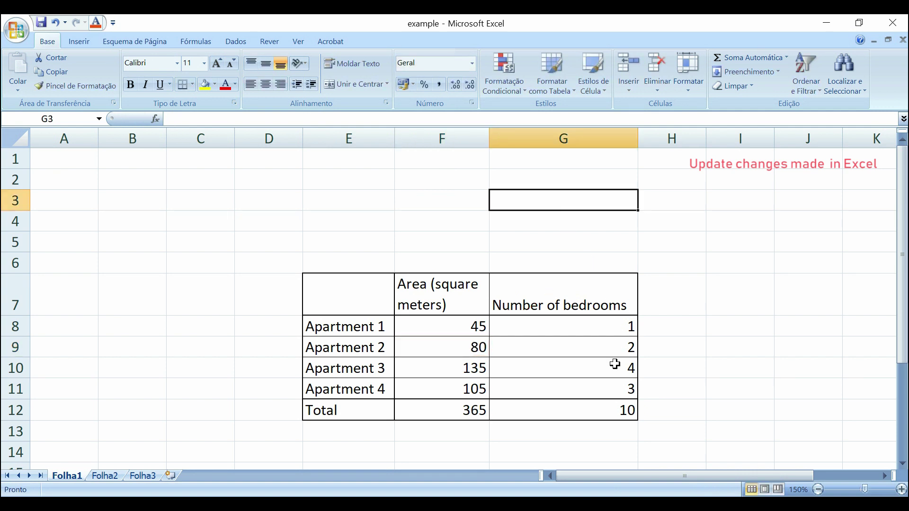
{"action": "left_click", "coordinate": [630, 351]}
{"action": "type", "text": "3"}
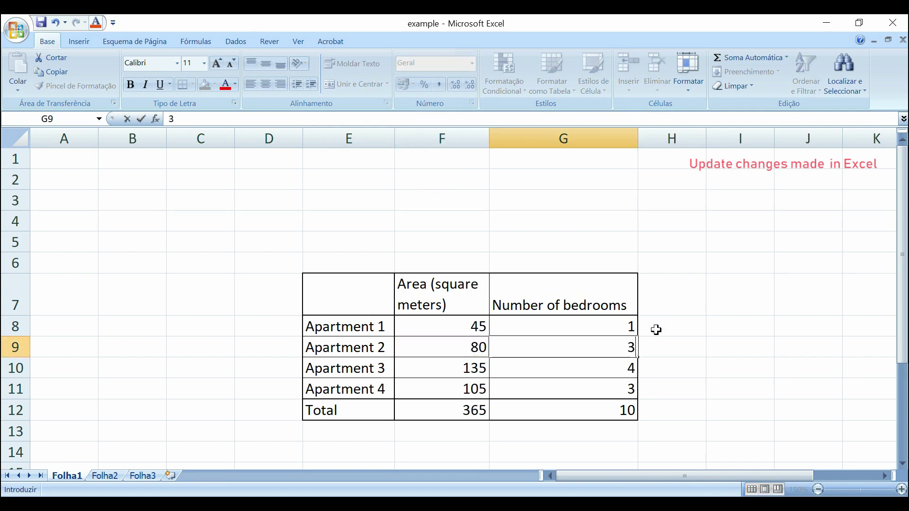
{"action": "left_click", "coordinate": [665, 325]}
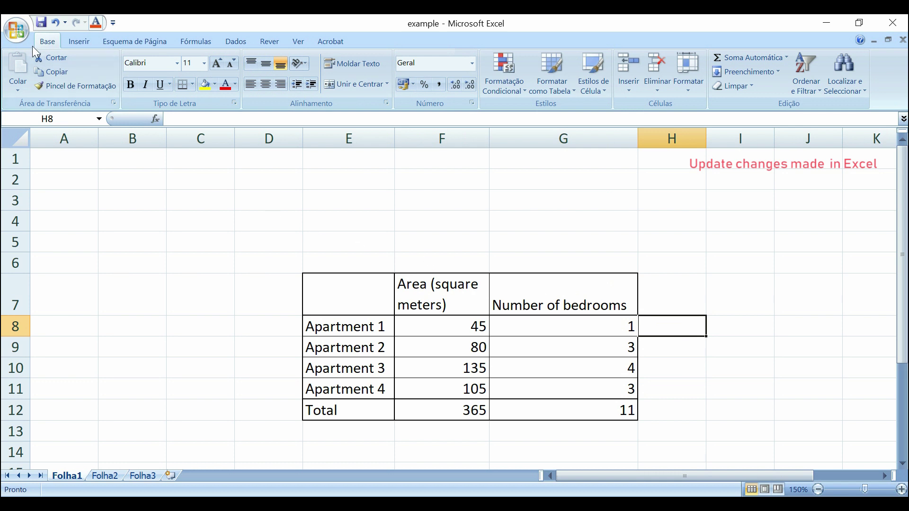
{"action": "left_click", "coordinate": [39, 27]}
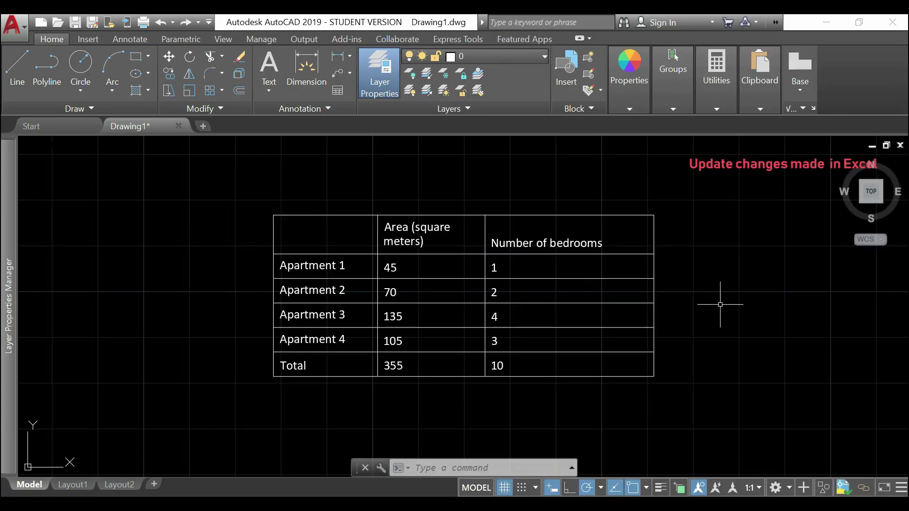
- Select a cell of the linked table and download the latest values from the Excel source
{"action": "left_click", "coordinate": [446, 291]}
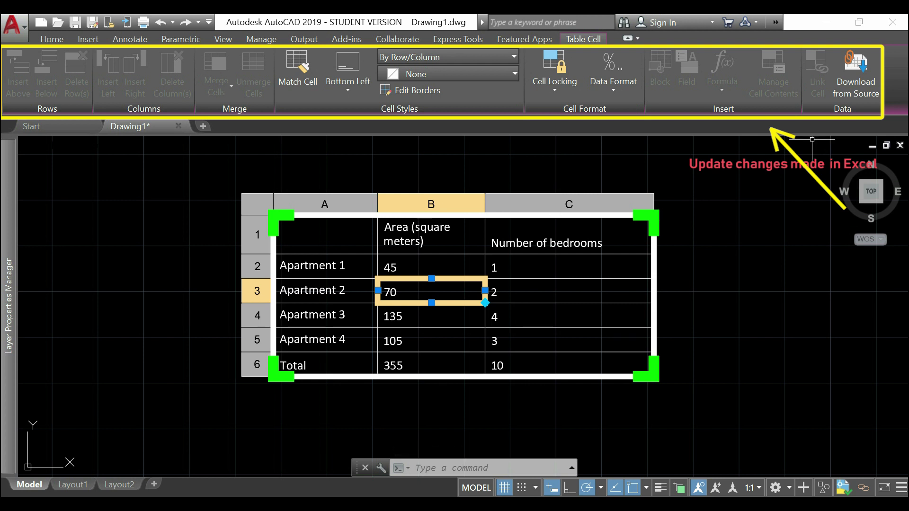
{"action": "left_click", "coordinate": [858, 87]}
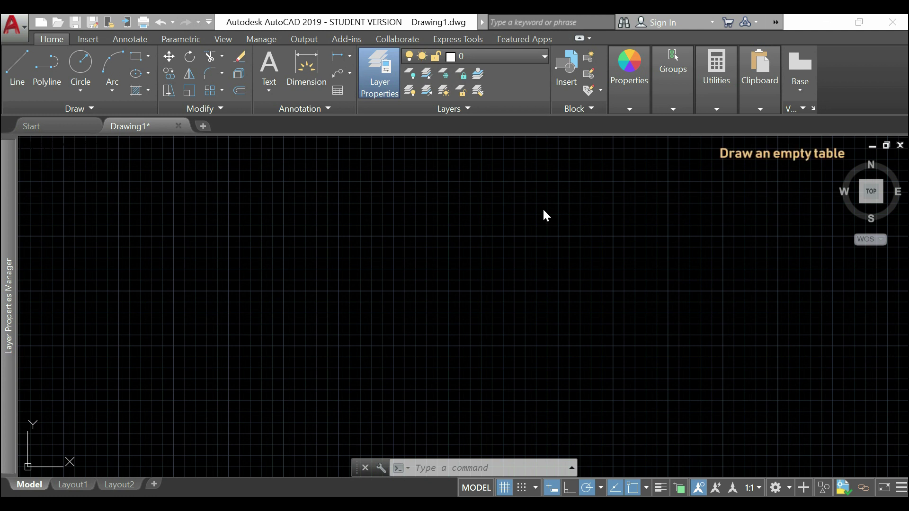
- Launch the Table command to begin inserting a new table
{"action": "left_click", "coordinate": [337, 92]}
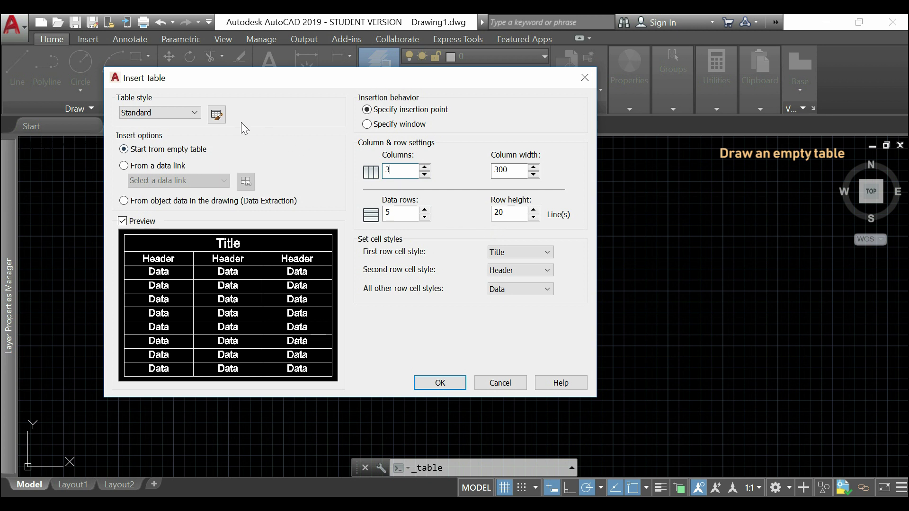
- Edit the Standard table style and set the Data cell text height to 5
{"action": "left_click", "coordinate": [216, 115]}
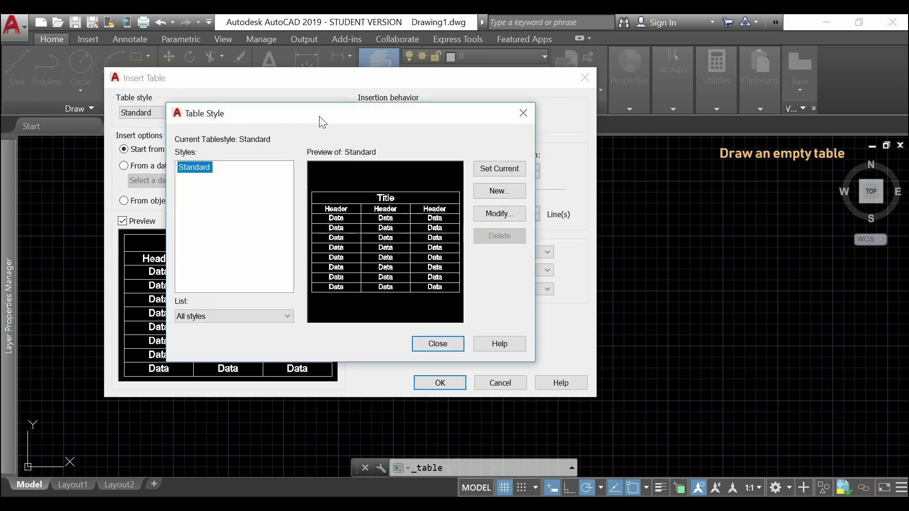
{"action": "left_click", "coordinate": [512, 211]}
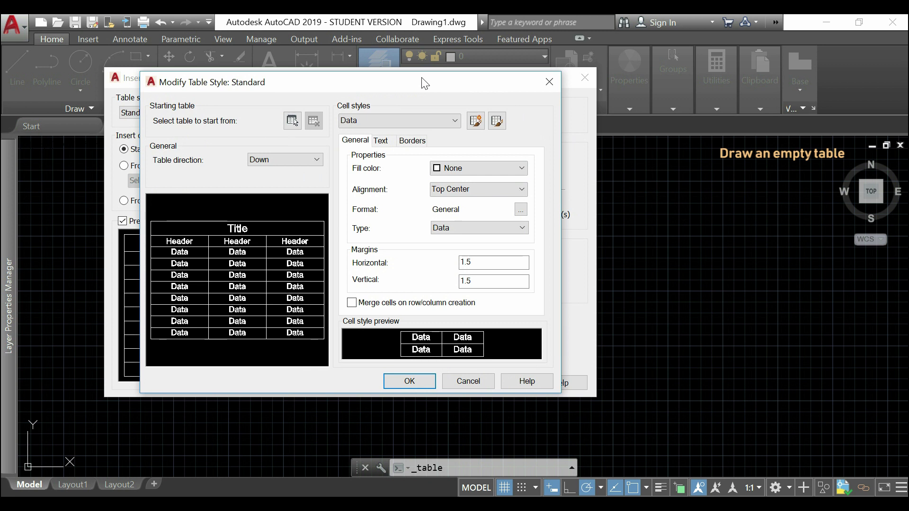
{"action": "left_click", "coordinate": [382, 141]}
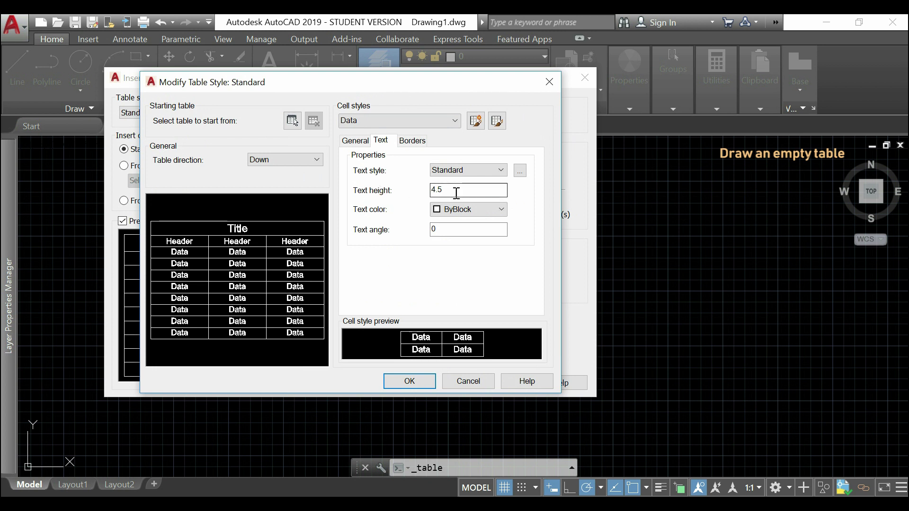
{"action": "double_click", "coordinate": [433, 190]}
{"action": "type", "text": "50"}
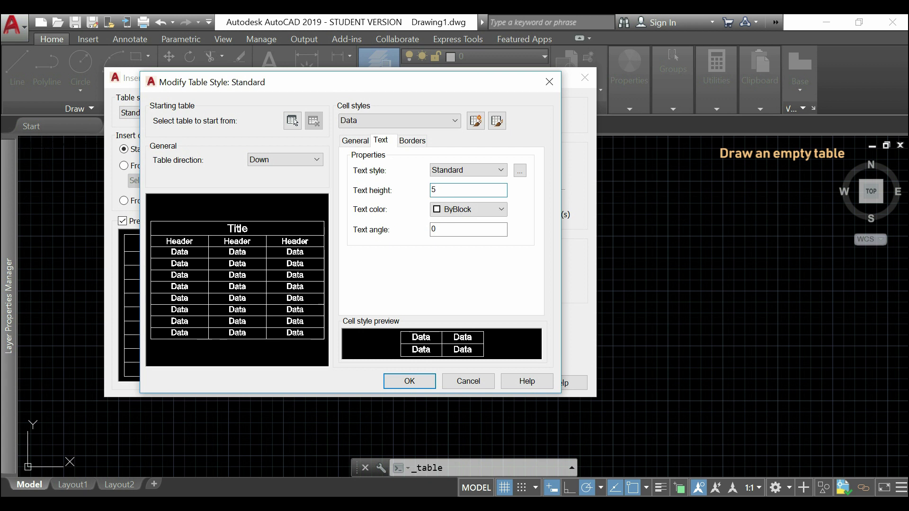
{"action": "left_click", "coordinate": [354, 141]}
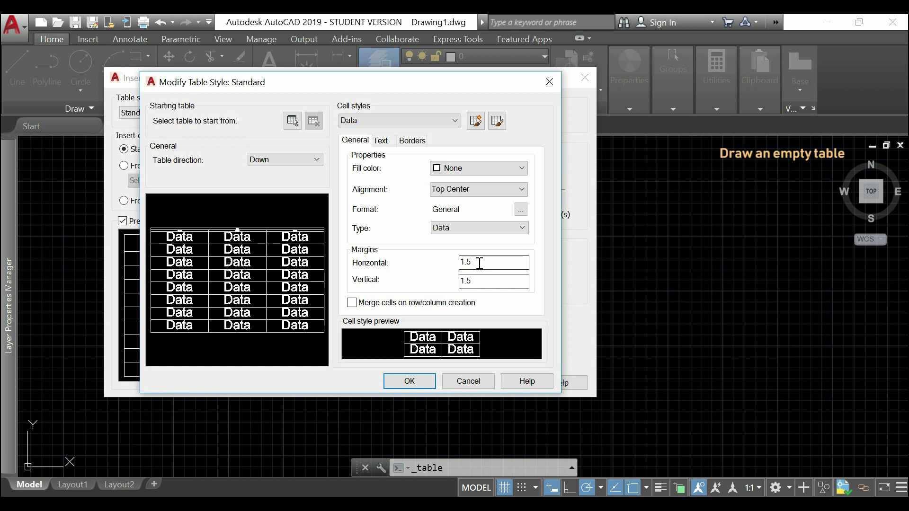
- Set the Data cells' horizontal margin to 10 and vertical margin to 20
{"action": "left_click_drag", "start_coordinate": [528, 263], "coordinate": [455, 263]}
{"action": "type", "text": "10"}
{"action": "left_click", "coordinate": [501, 284]}
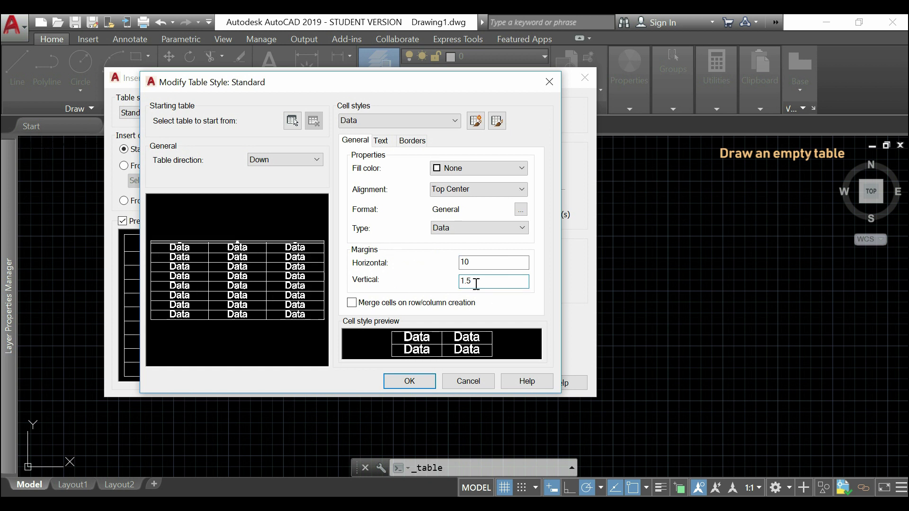
{"action": "left_click_drag", "start_coordinate": [473, 283], "coordinate": [455, 282]}
{"action": "type", "text": "20"}
{"action": "left_click", "coordinate": [490, 263]}
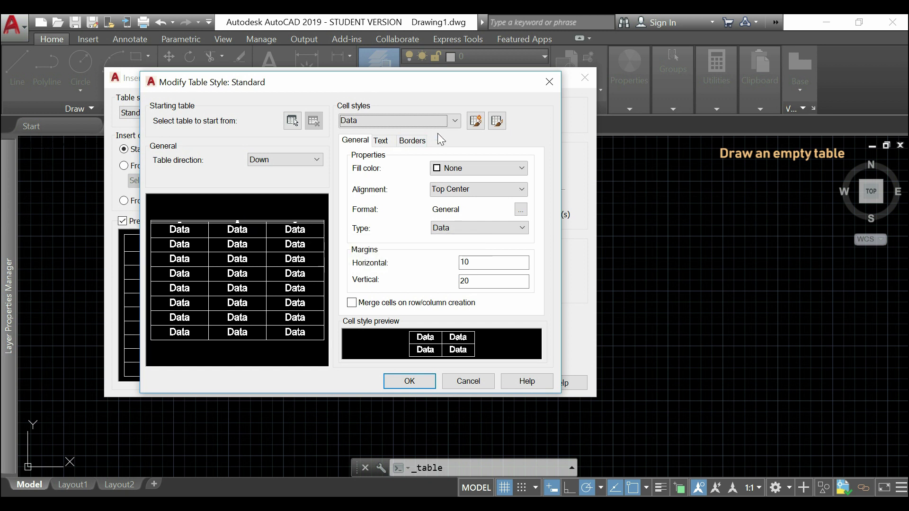
- Give the Header cell style text height 50 and margins of 10 horizontal, 20 vertical
{"action": "left_click", "coordinate": [453, 122]}
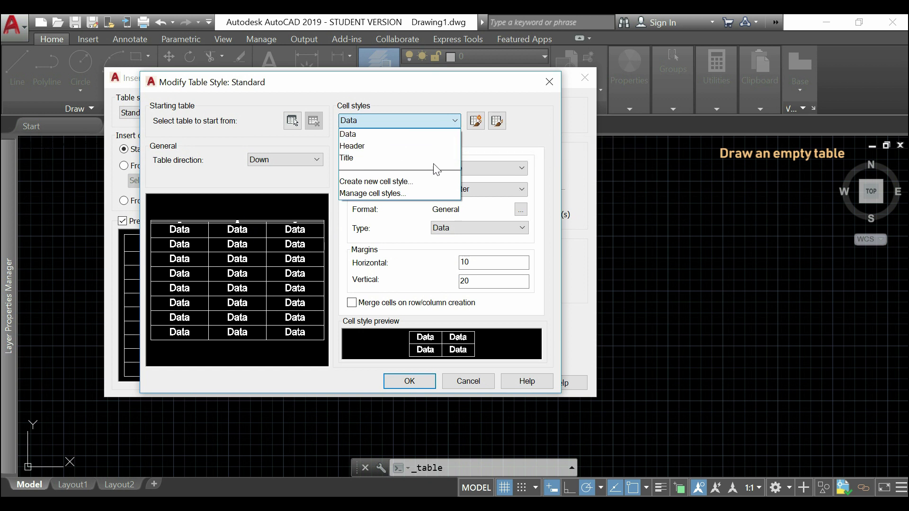
{"action": "left_click", "coordinate": [440, 148]}
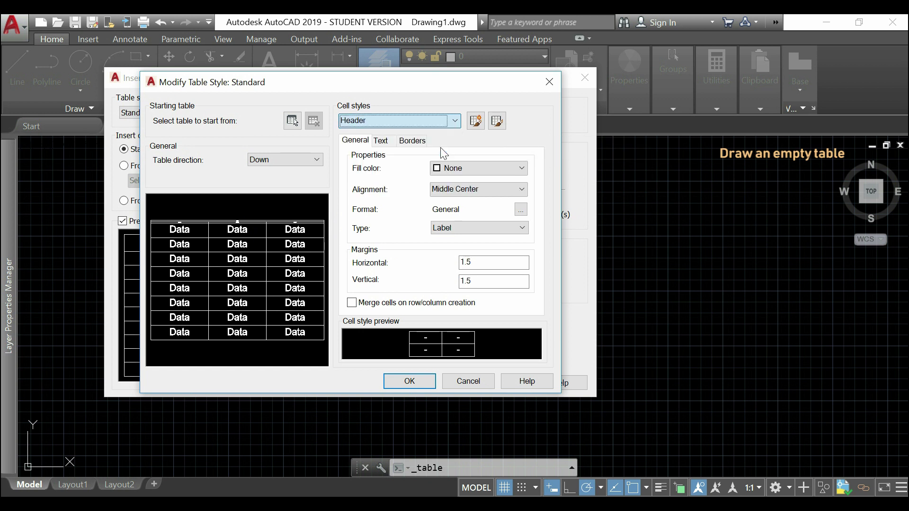
{"action": "left_click", "coordinate": [384, 142]}
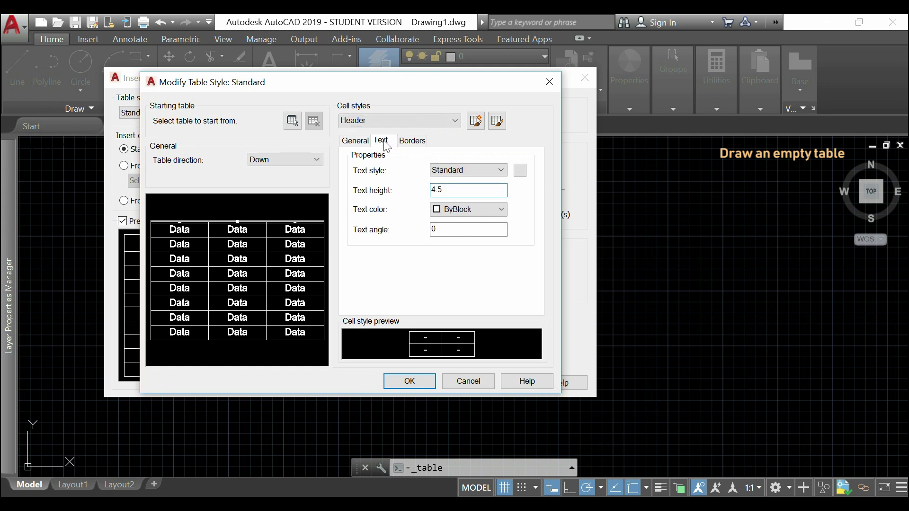
{"action": "double_click", "coordinate": [440, 189]}
{"action": "type", "text": "50"}
{"action": "left_click", "coordinate": [353, 141]}
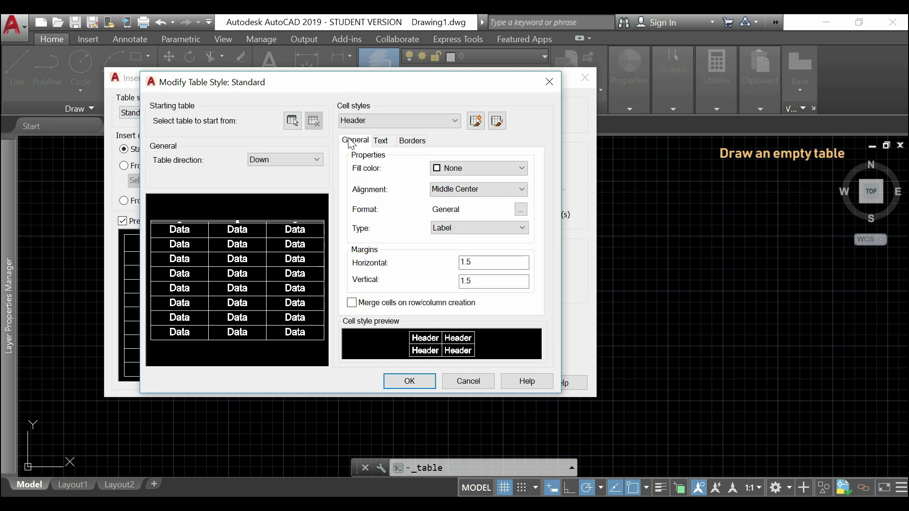
{"action": "double_click", "coordinate": [474, 262]}
{"action": "type", "text": "10"}
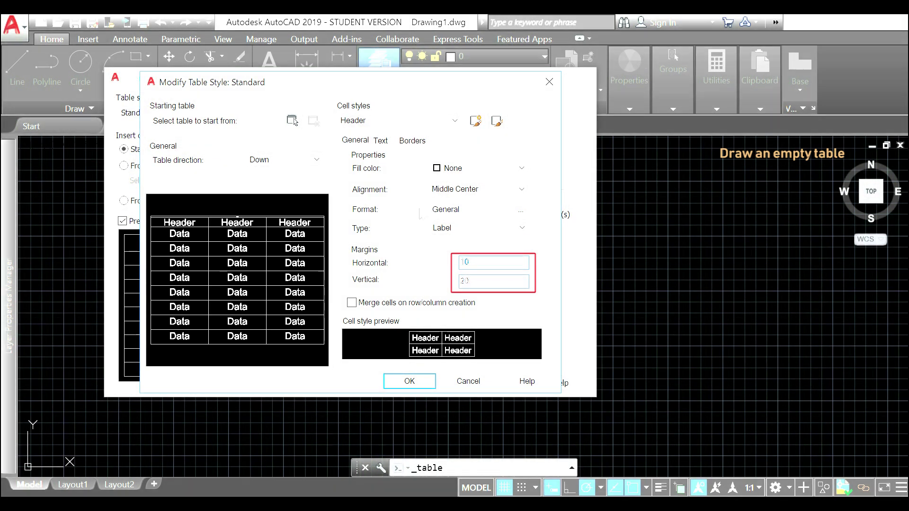
{"action": "key", "text": "Tab"}
{"action": "type", "text": "20"}
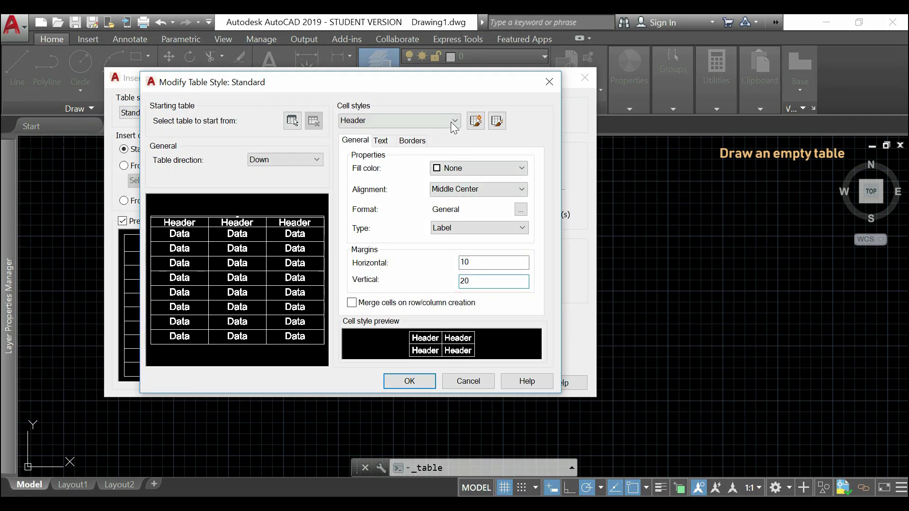
- Give the Title cell style text height 80 and margins 10 and 20, then apply the changes
{"action": "left_click", "coordinate": [450, 122]}
{"action": "left_click", "coordinate": [419, 160]}
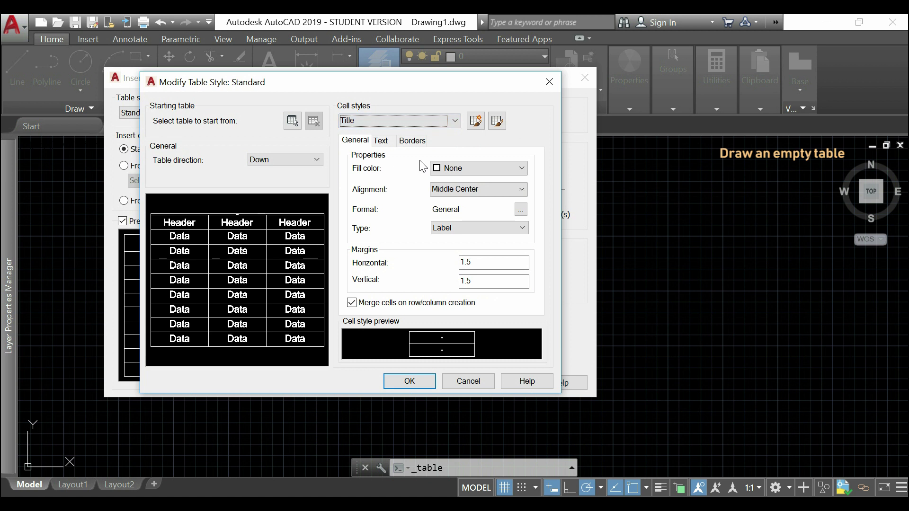
{"action": "left_click", "coordinate": [385, 142]}
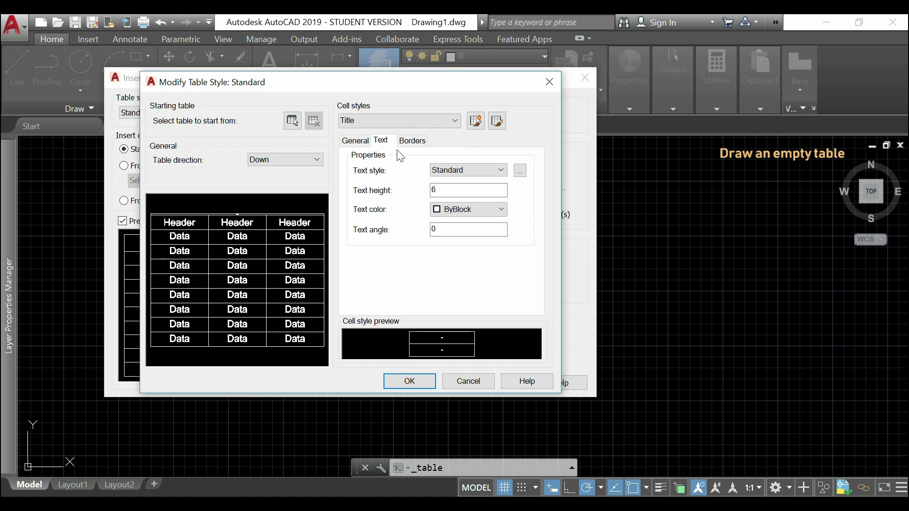
{"action": "double_click", "coordinate": [447, 190]}
{"action": "type", "text": "8080"}
{"action": "left_click", "coordinate": [356, 140]}
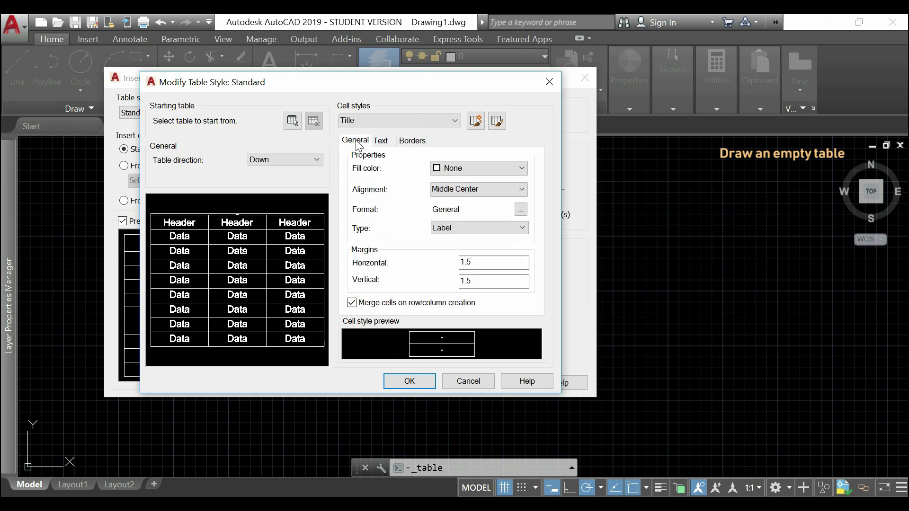
{"action": "double_click", "coordinate": [483, 262]}
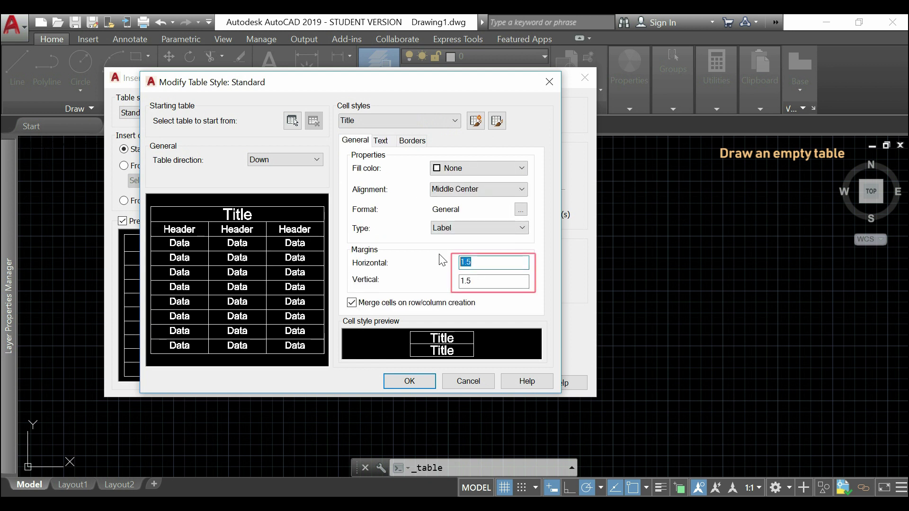
{"action": "type", "text": "0"}
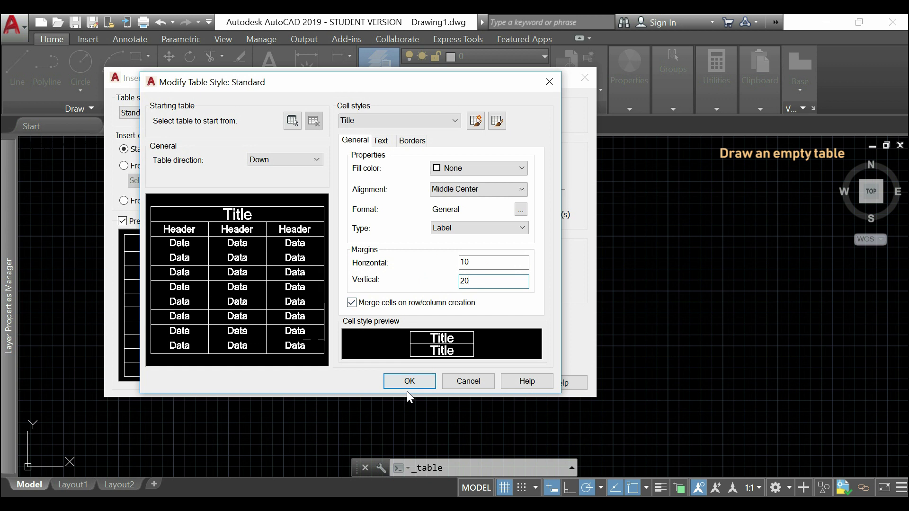
{"action": "left_click", "coordinate": [419, 376]}
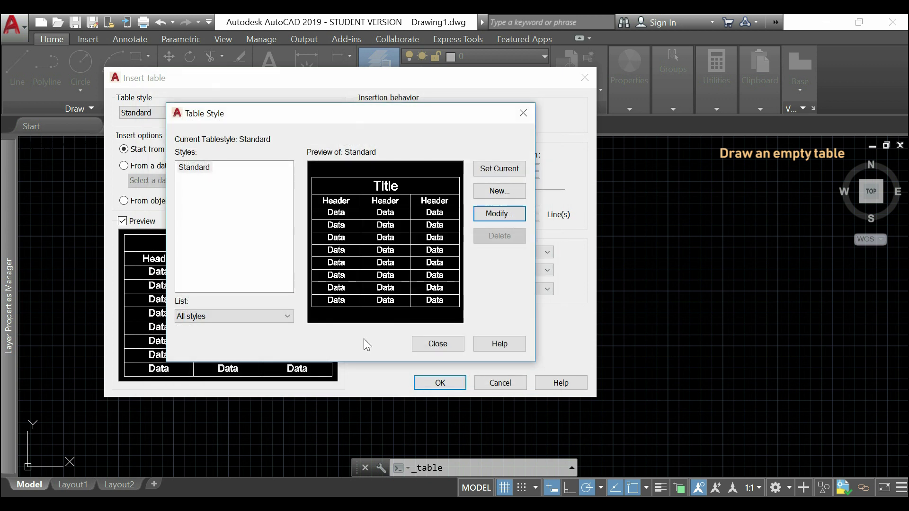
- Set the empty table's row height to 3 lines and accept the Insert Table settings
{"action": "left_click", "coordinate": [438, 343]}
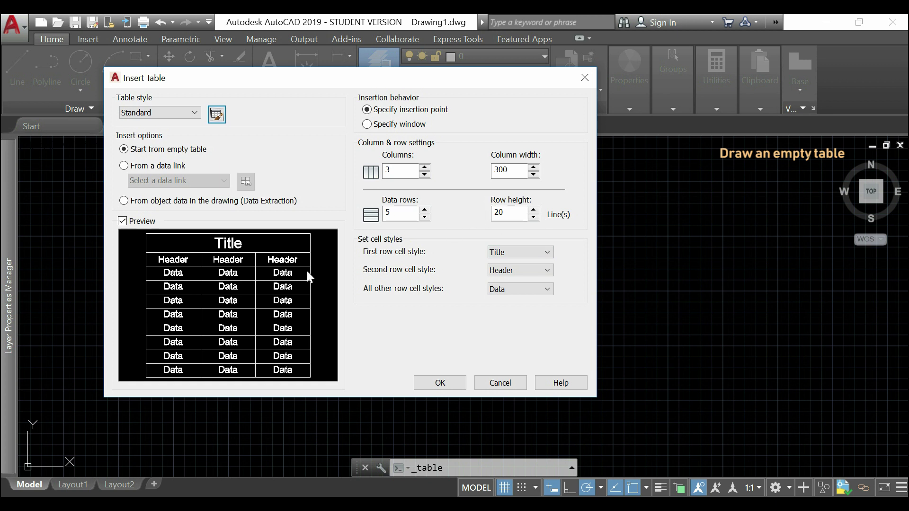
{"action": "left_click_drag", "start_coordinate": [456, 80], "coordinate": [674, 82]}
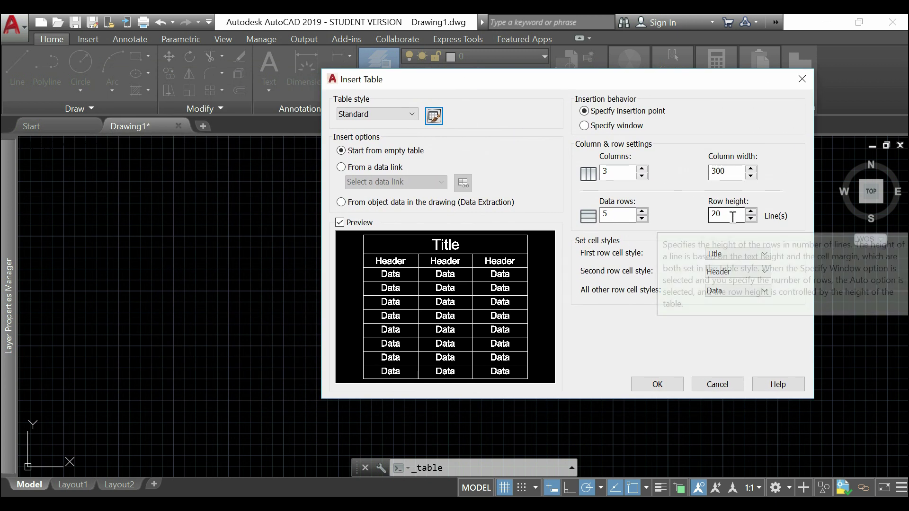
{"action": "left_click_drag", "start_coordinate": [732, 217], "coordinate": [714, 216]}
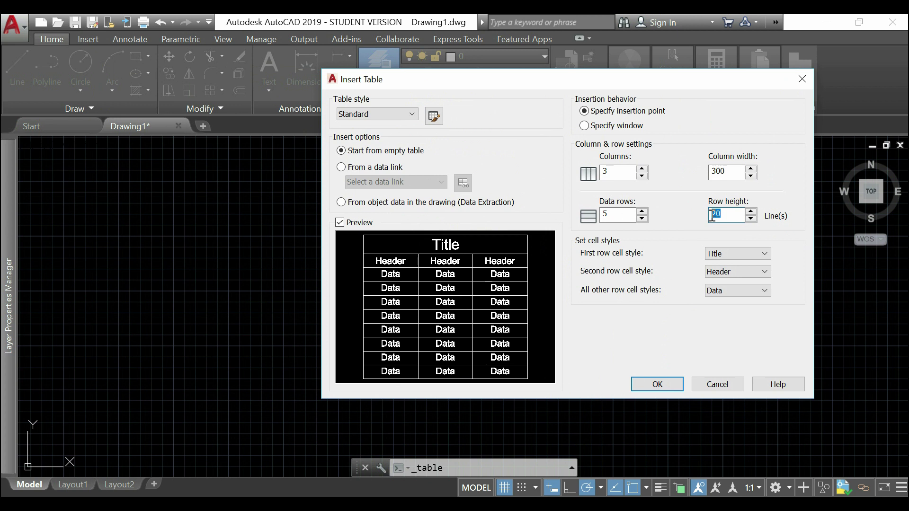
{"action": "type", "text": "3"}
{"action": "left_click", "coordinate": [668, 382]}
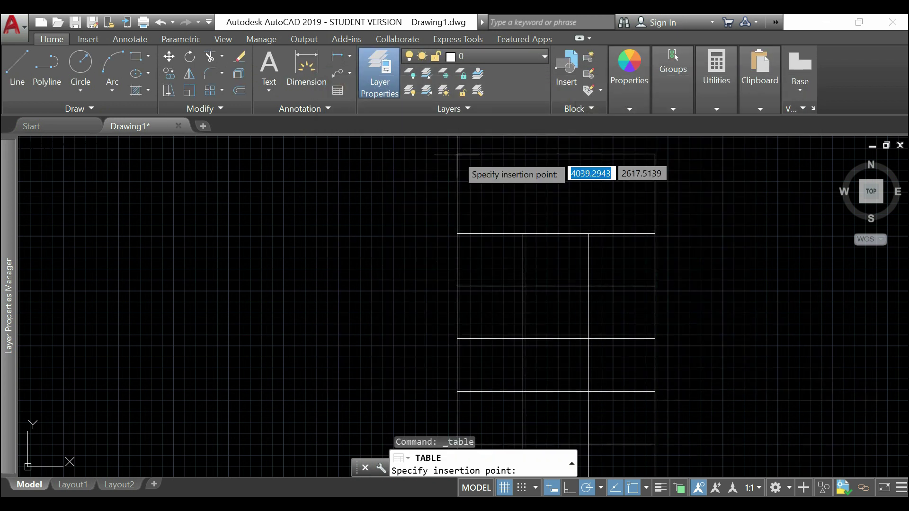
- Place the empty table and enter 'example number 10' in cell B3 over three lines
{"action": "left_click", "coordinate": [397, 173]}
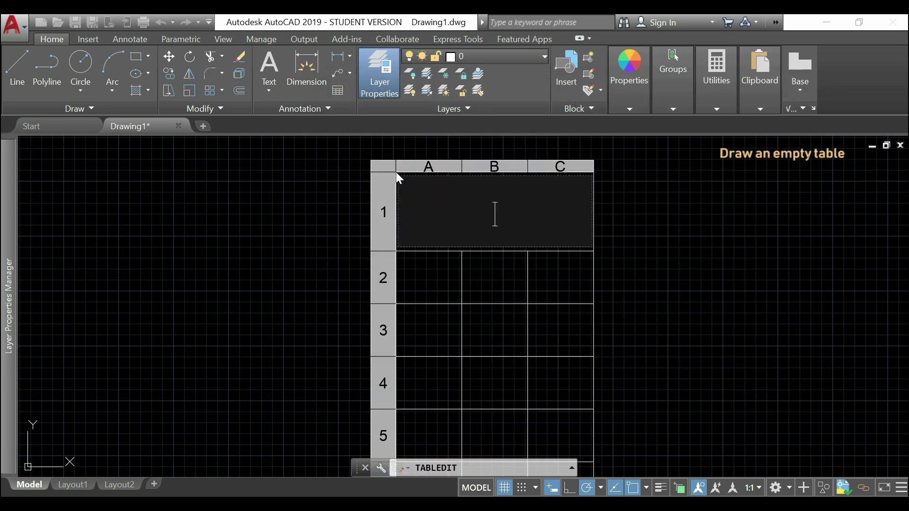
{"action": "scroll", "coordinate": [631, 190], "scroll_direction": "down", "scroll_amount": 2}
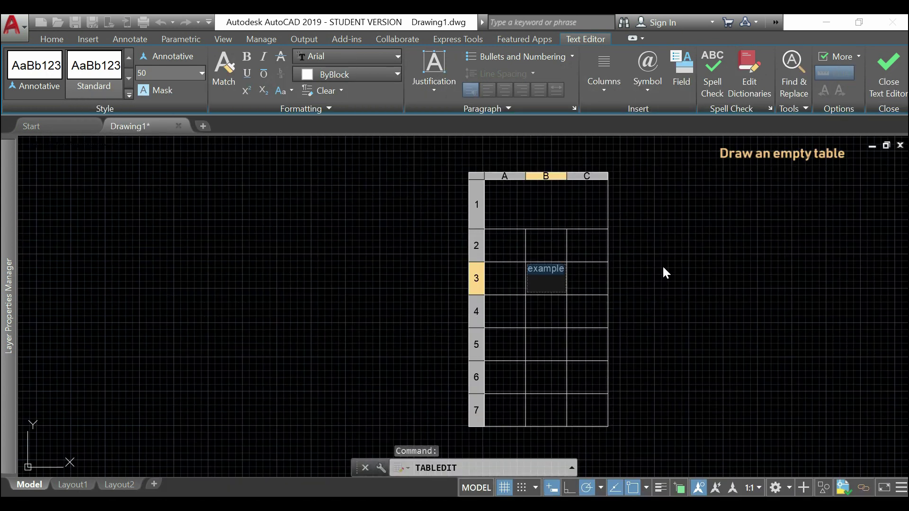
{"action": "type", "text": "example n"}
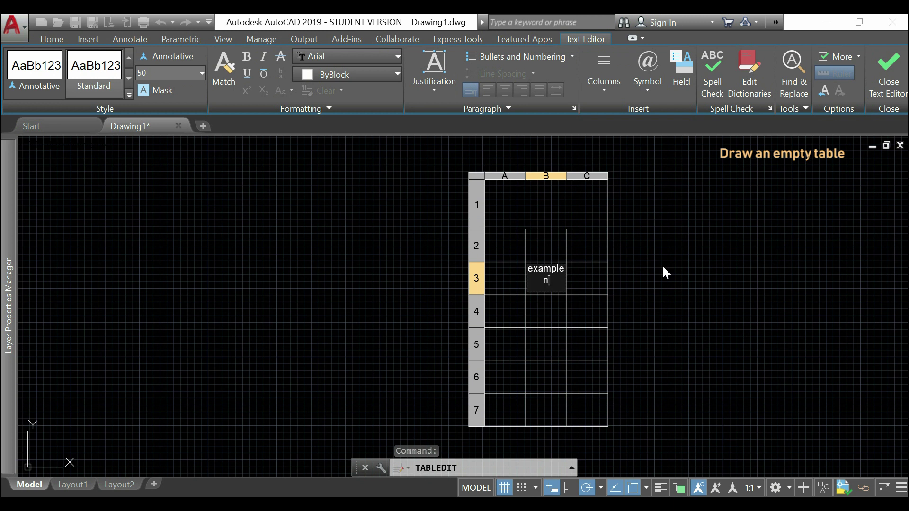
{"action": "type", "text": "umber 1"}
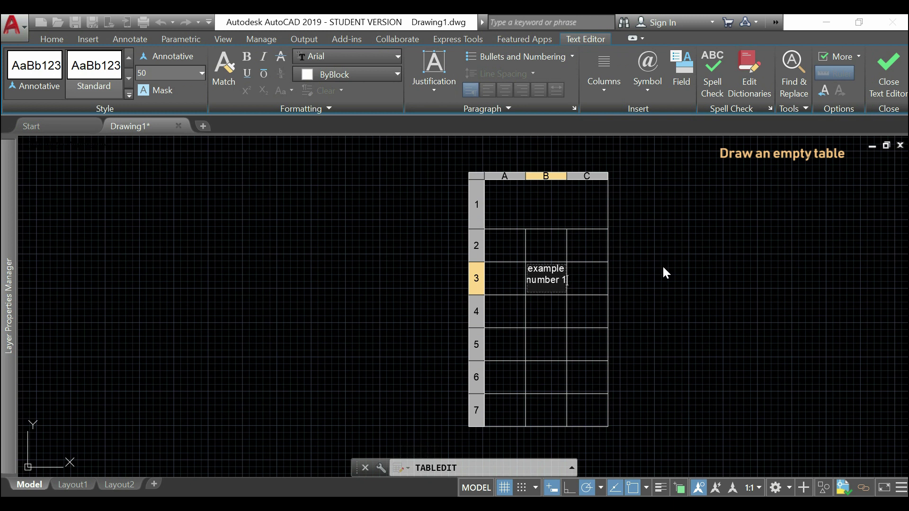
{"action": "type", "text": "0"}
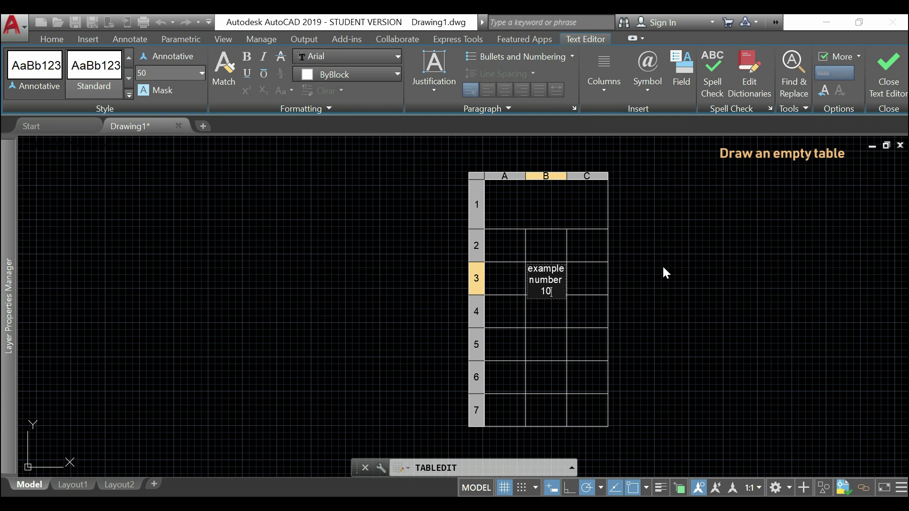
{"action": "left_click", "coordinate": [609, 273]}
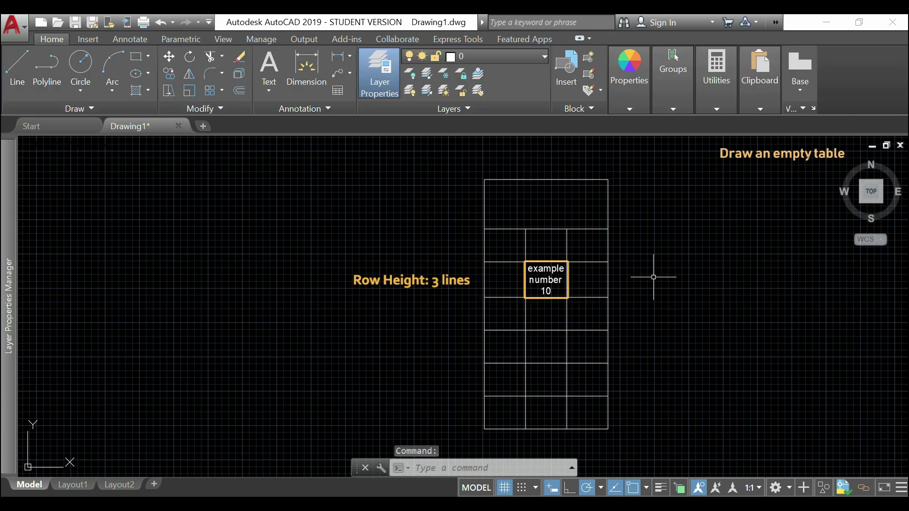
{"action": "left_click", "coordinate": [549, 284]}
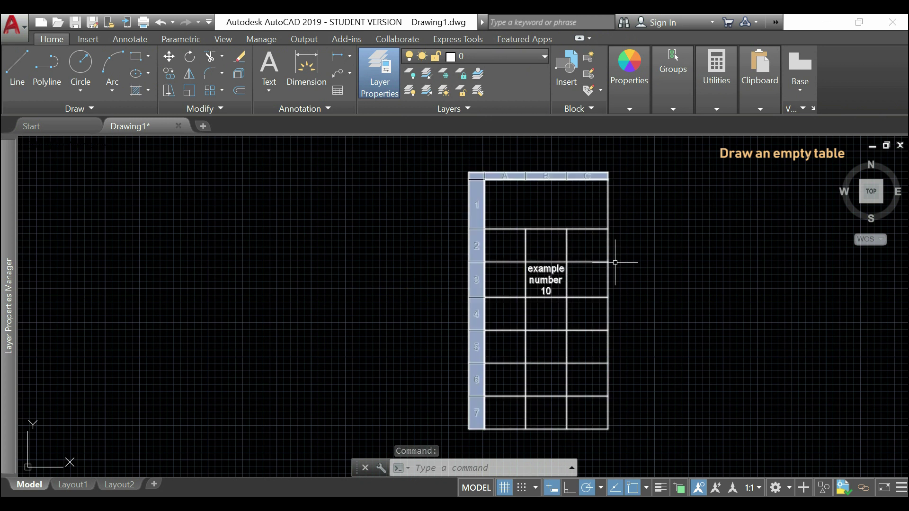
{"action": "key", "text": "Escape"}
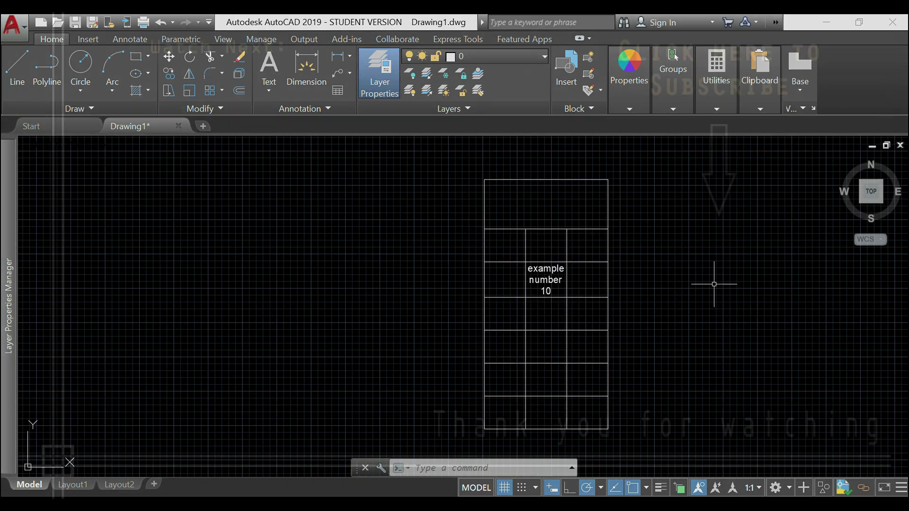